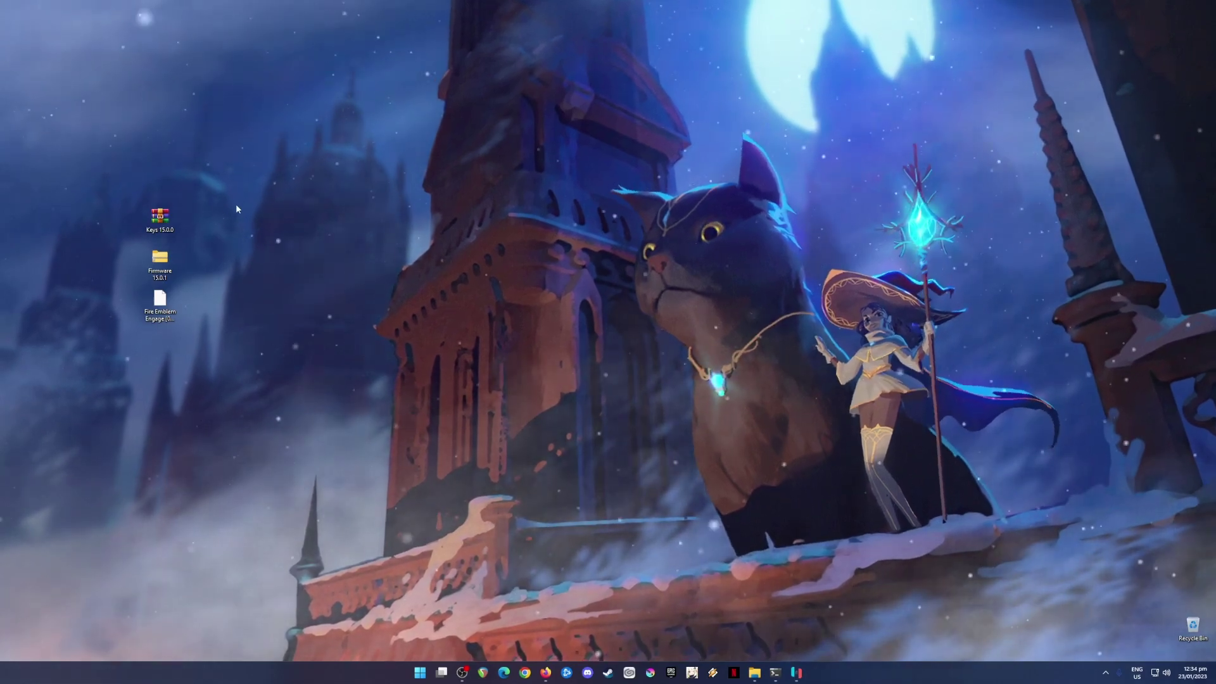
- Bring up the Ryujinx window and look through its list of games around the Fire Emblem titles
drag(252, 175, 110, 366)
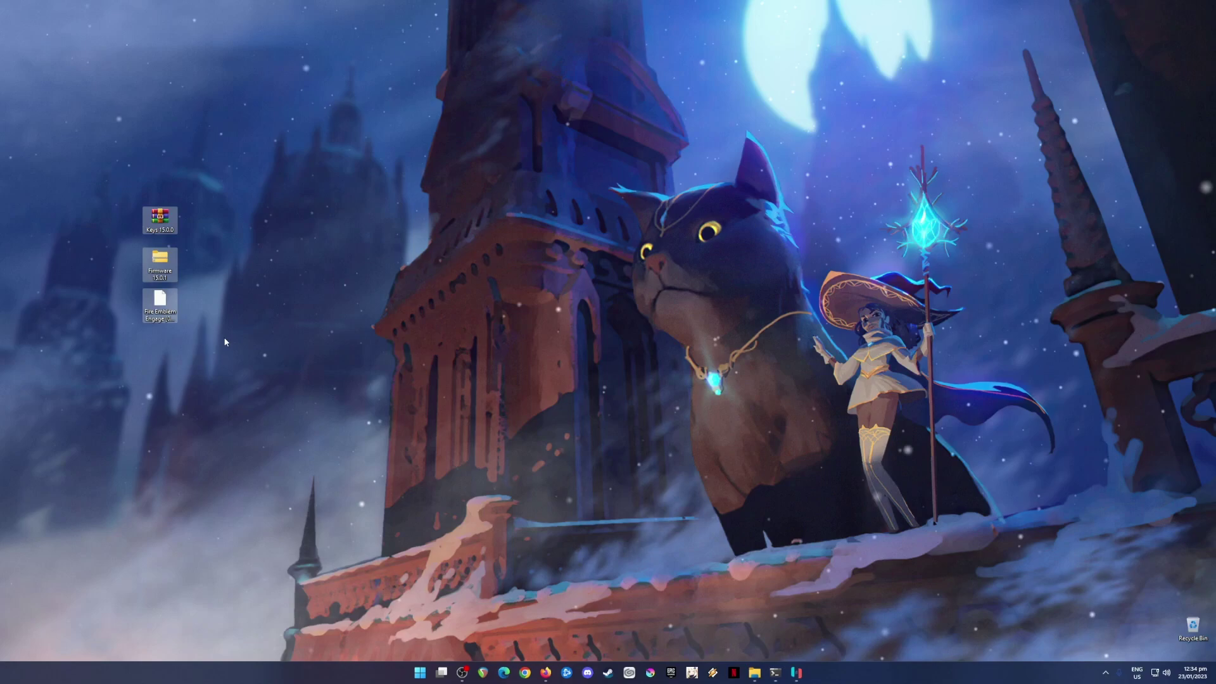
click(796, 673)
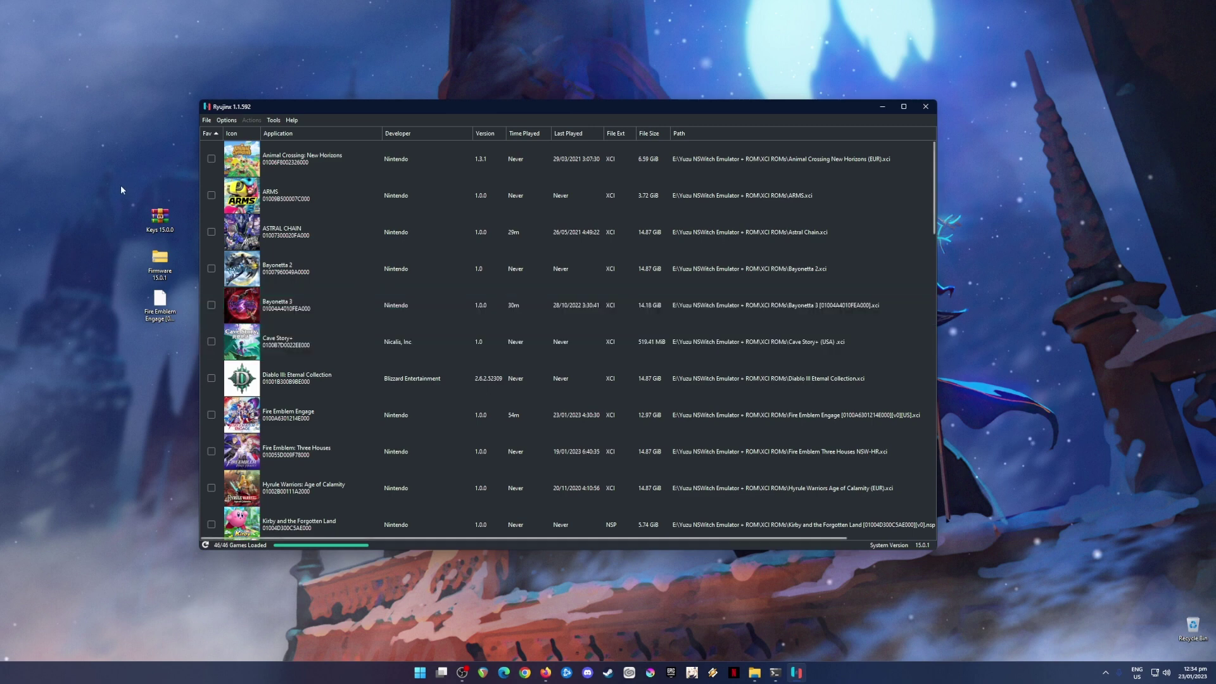
drag(190, 330, 133, 202)
click(279, 113)
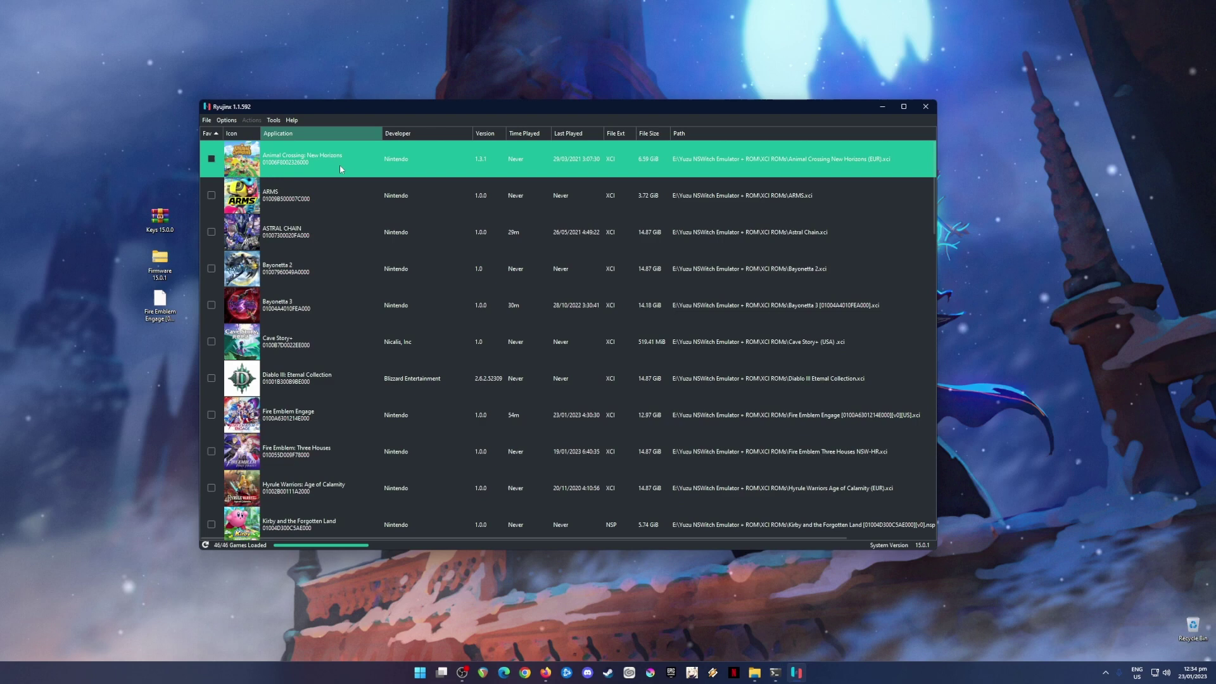
scroll(425, 353, down, 1)
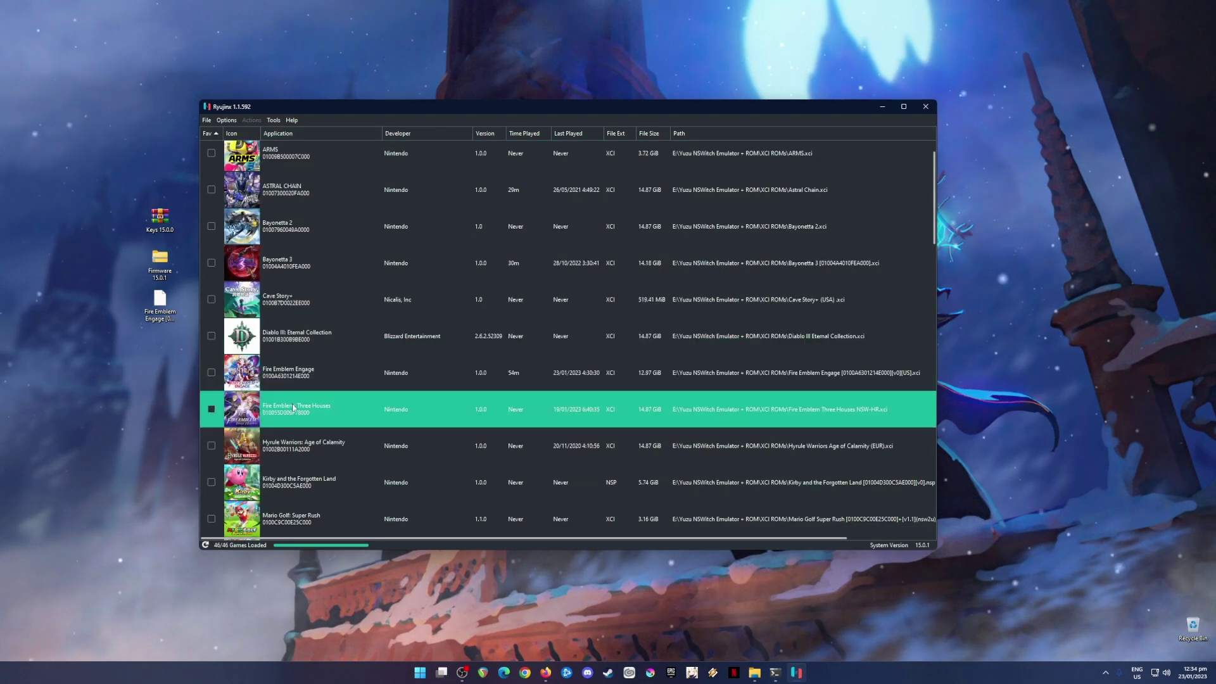
scroll(519, 378, down, 2)
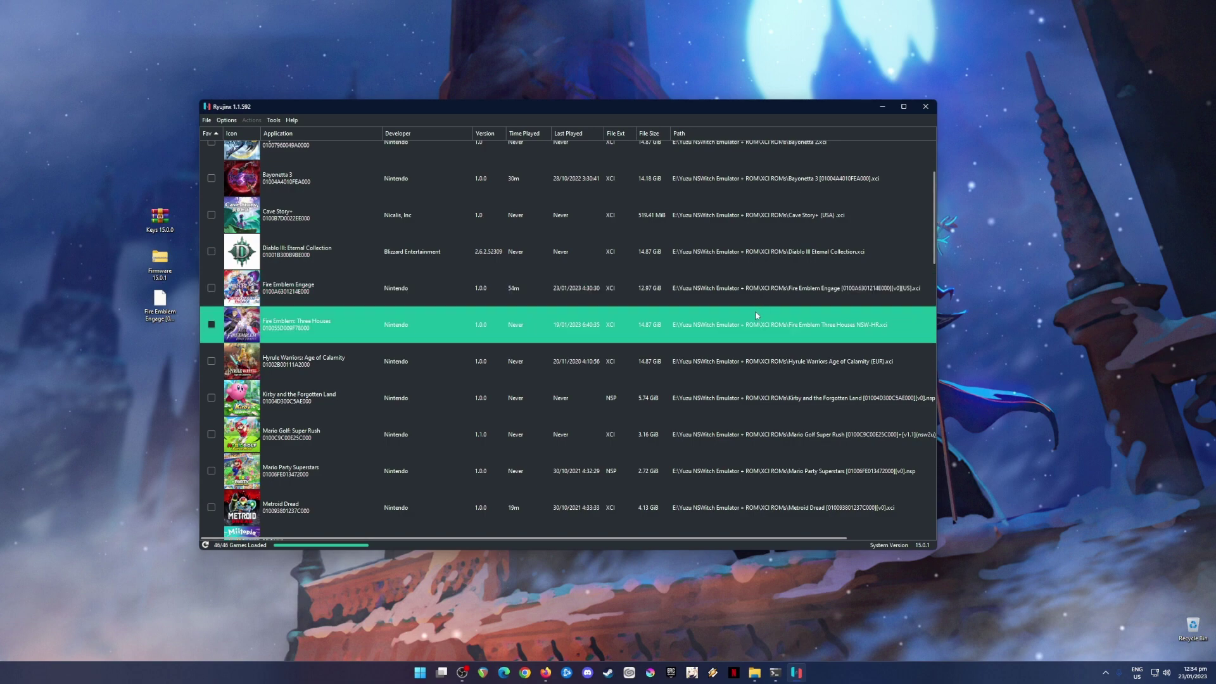
- Minimise Ryujinx, switch to Firefox and search Google for "ryujinx emulator"
click(882, 107)
click(545, 672)
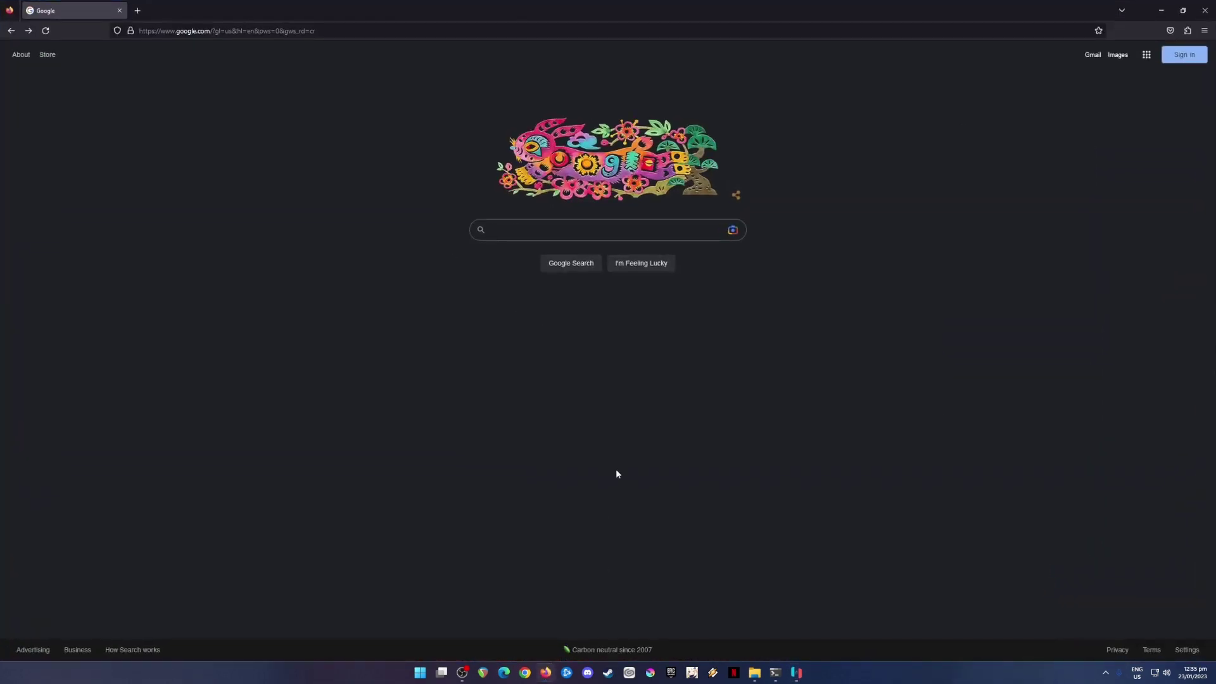
text(ryujinx)
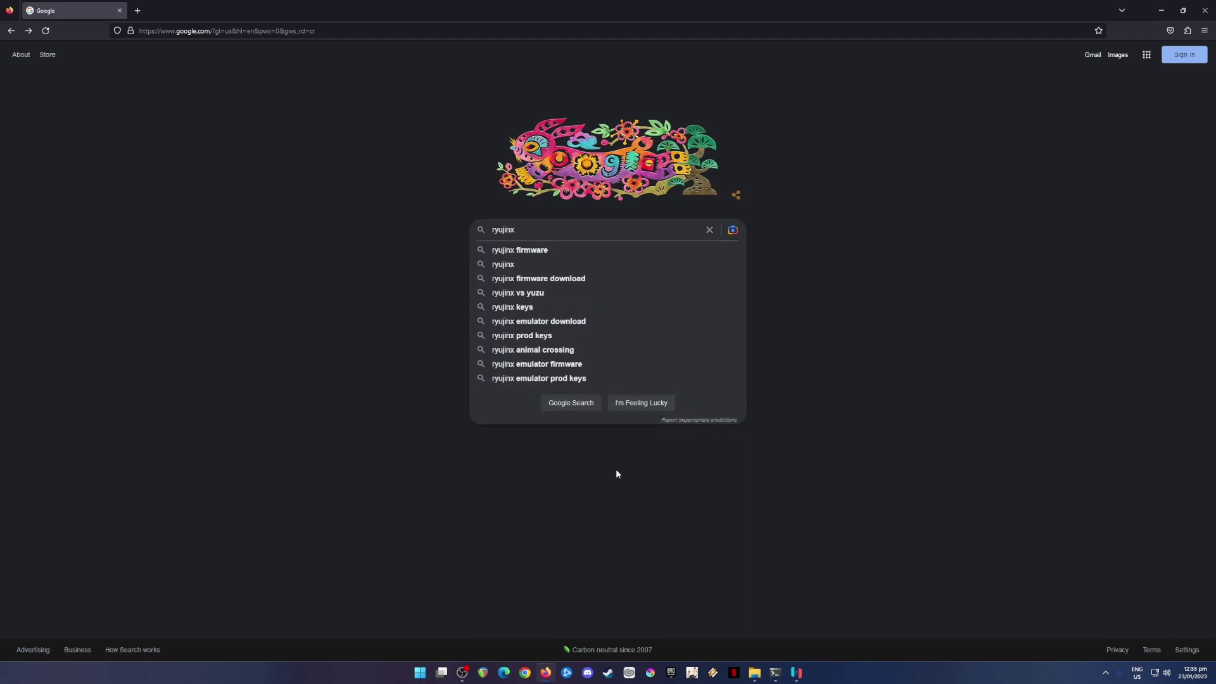
text( emulator)
key(Return)
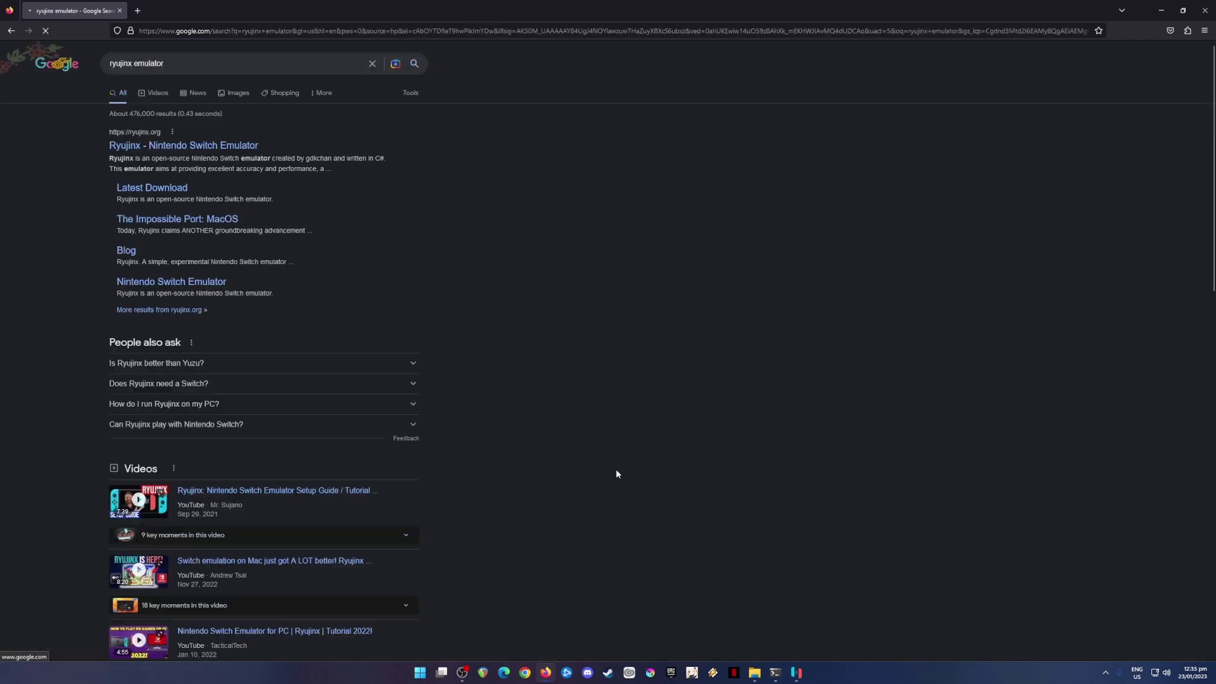
- View the latest download page on the official Ryujinx website and return to the Ryujinx window
click(154, 146)
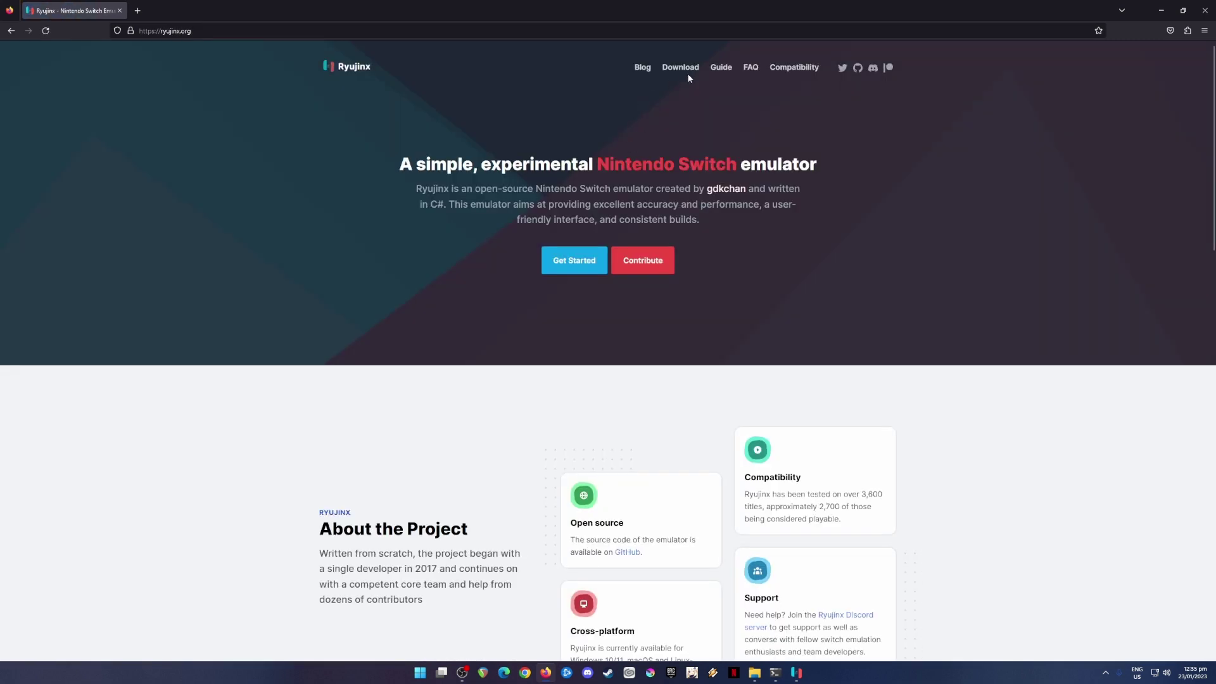
click(675, 70)
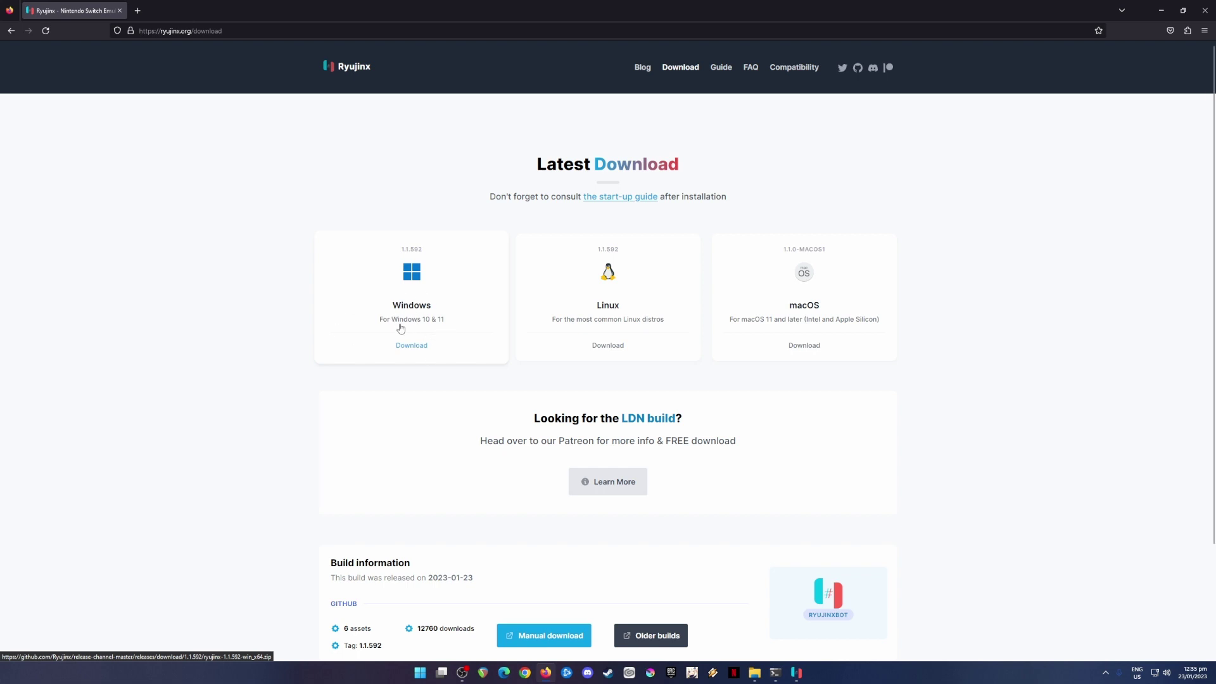
click(1153, 15)
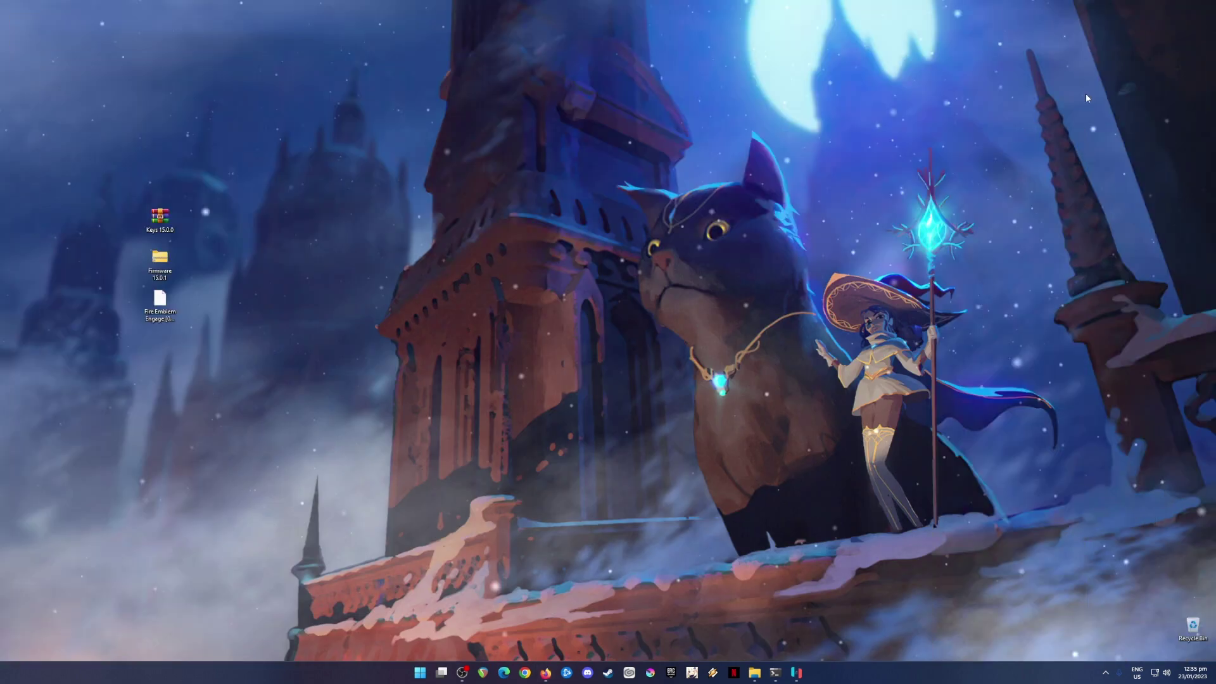
click(797, 672)
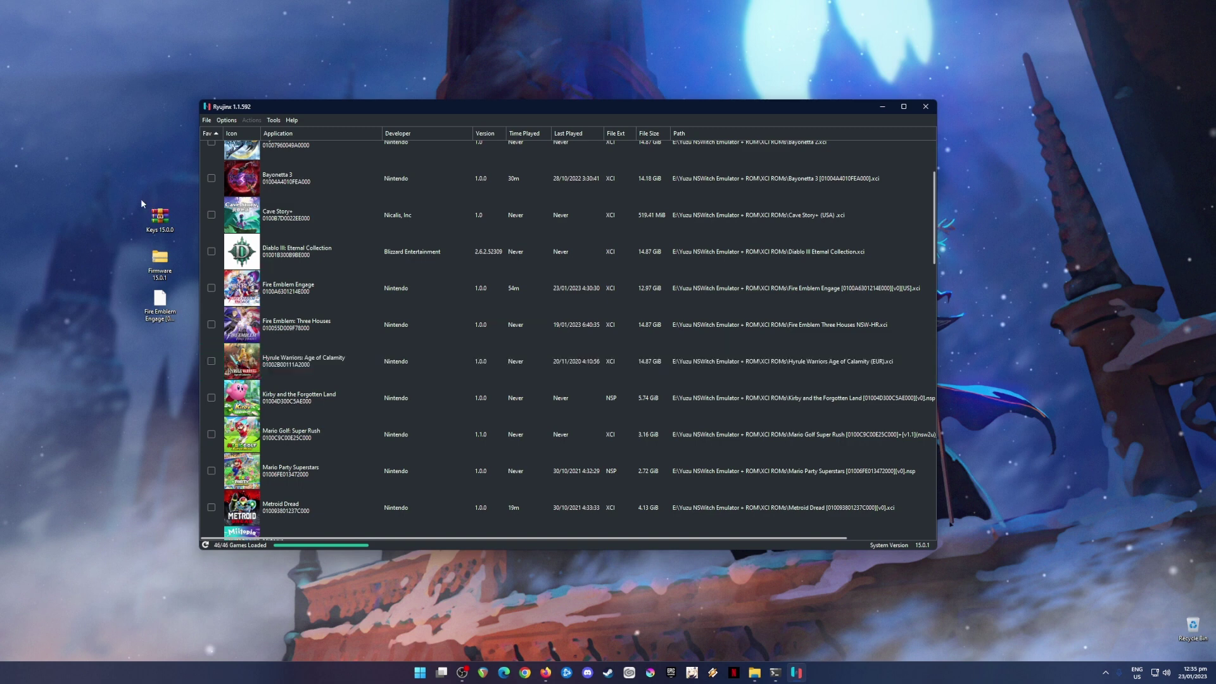
drag(124, 187, 183, 356)
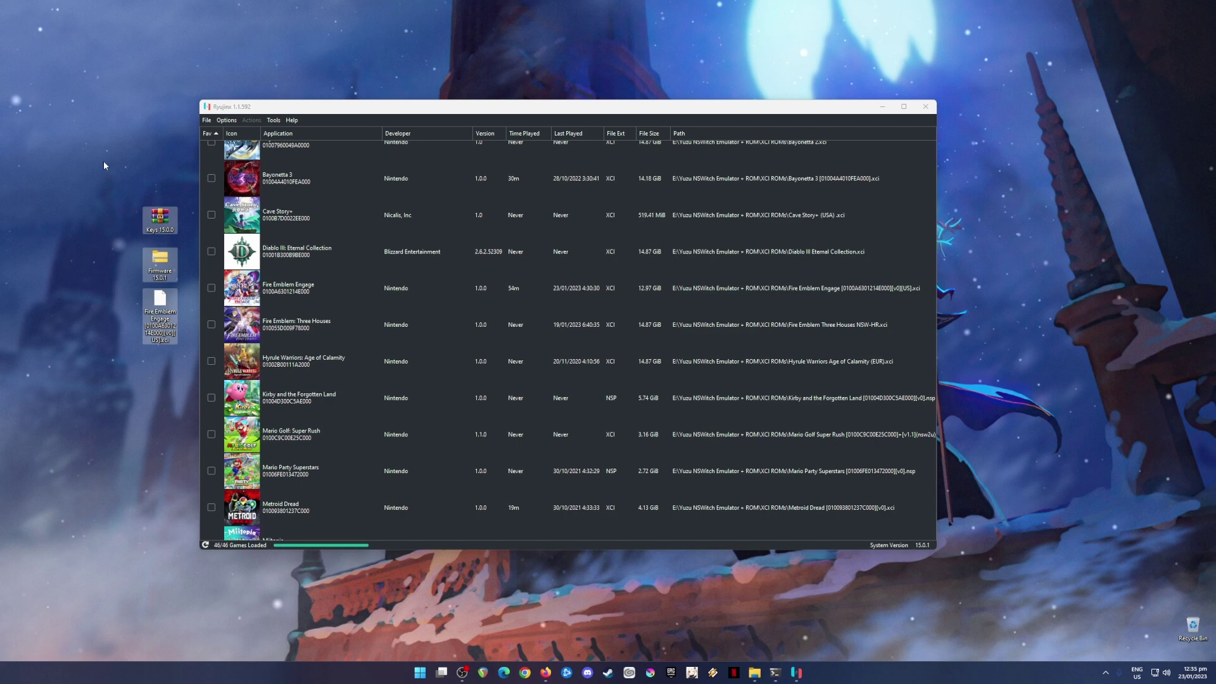
drag(104, 162, 178, 242)
drag(95, 243, 182, 286)
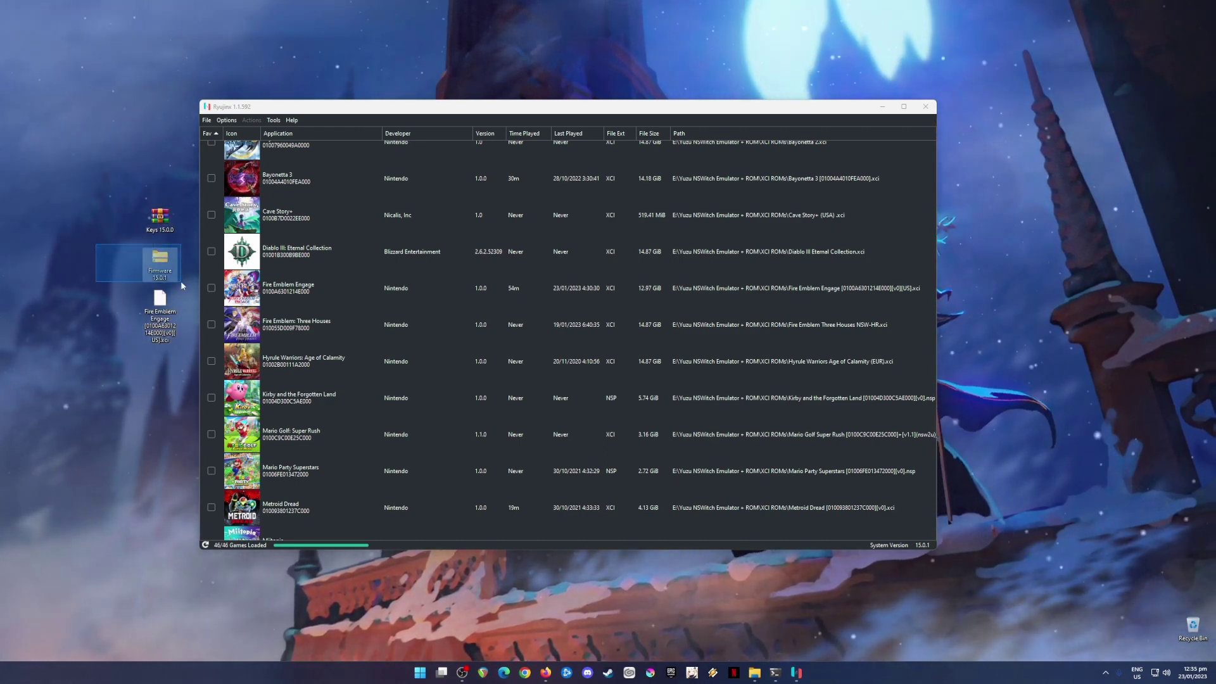
drag(105, 173, 188, 285)
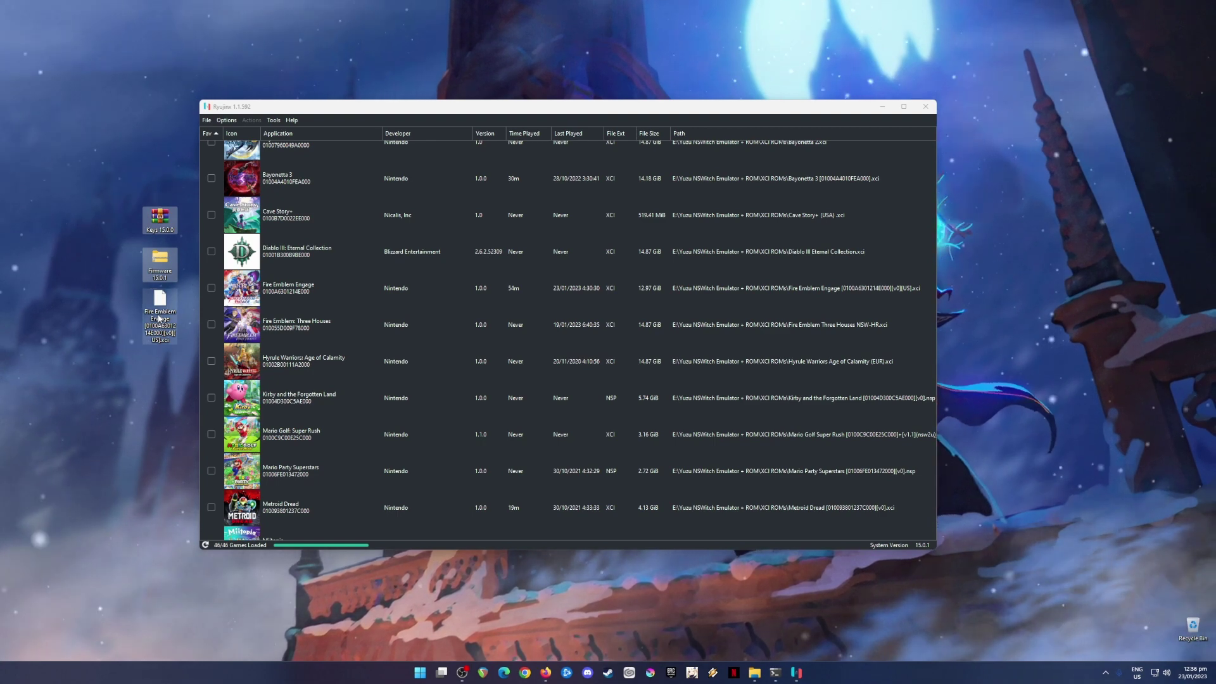
click(161, 320)
drag(104, 287, 192, 385)
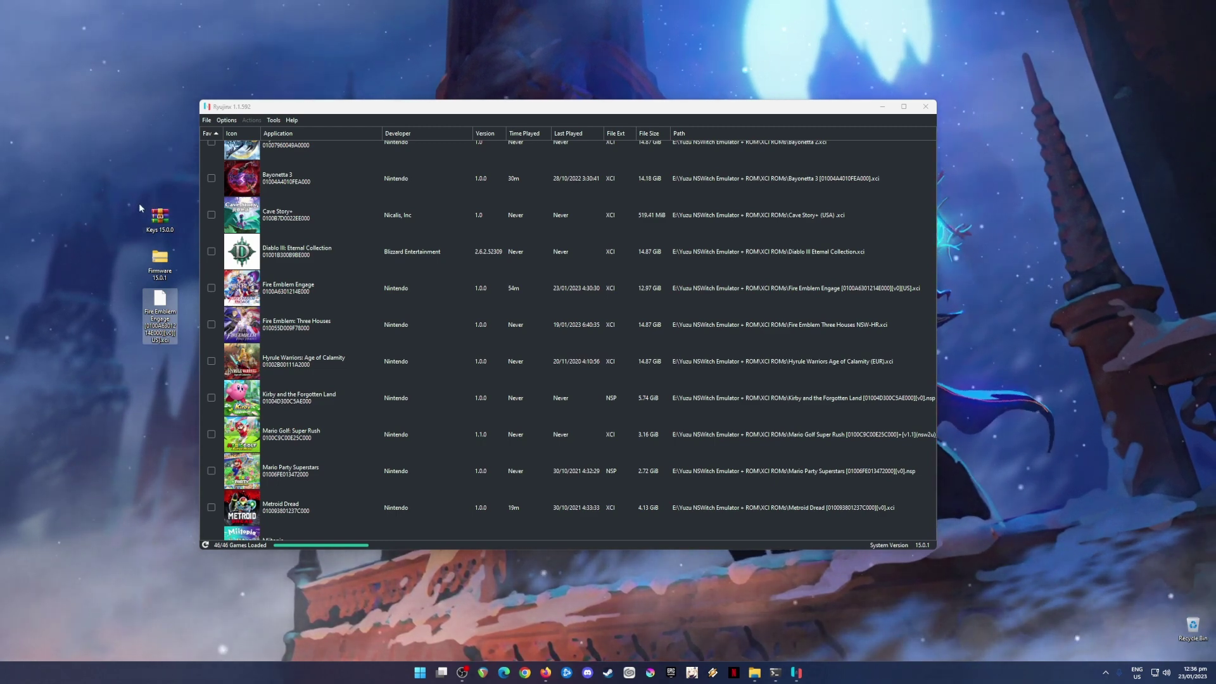
drag(140, 207, 183, 363)
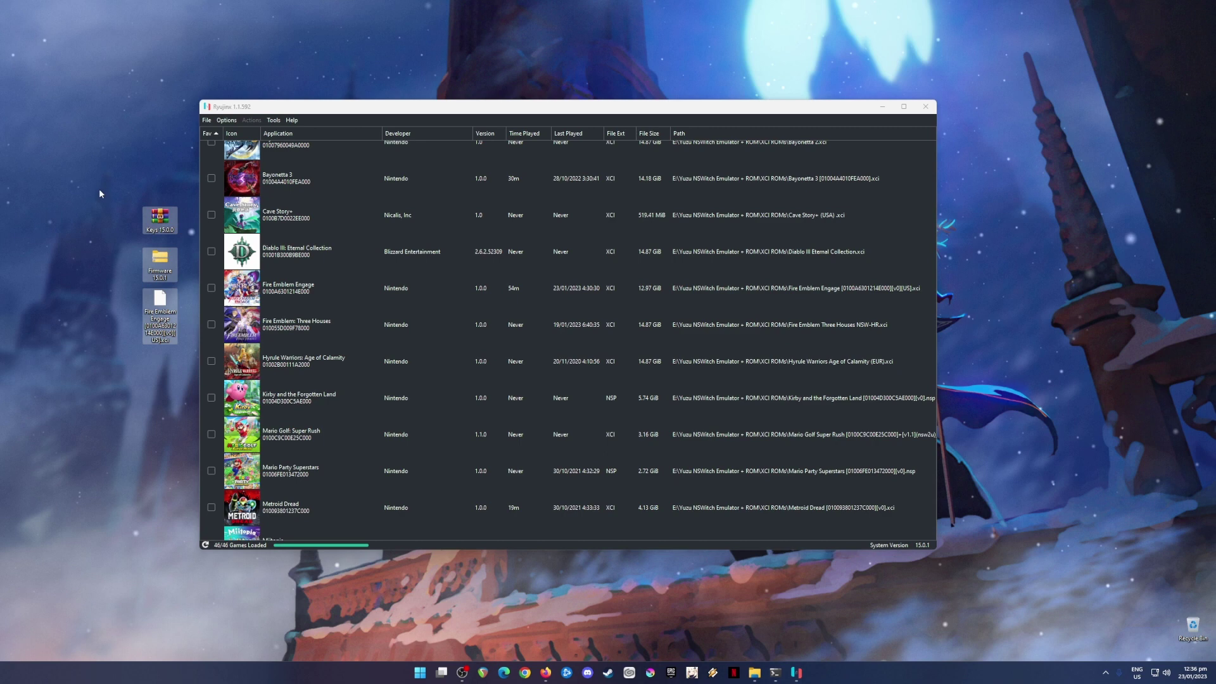
drag(104, 185, 190, 303)
drag(188, 390, 194, 371)
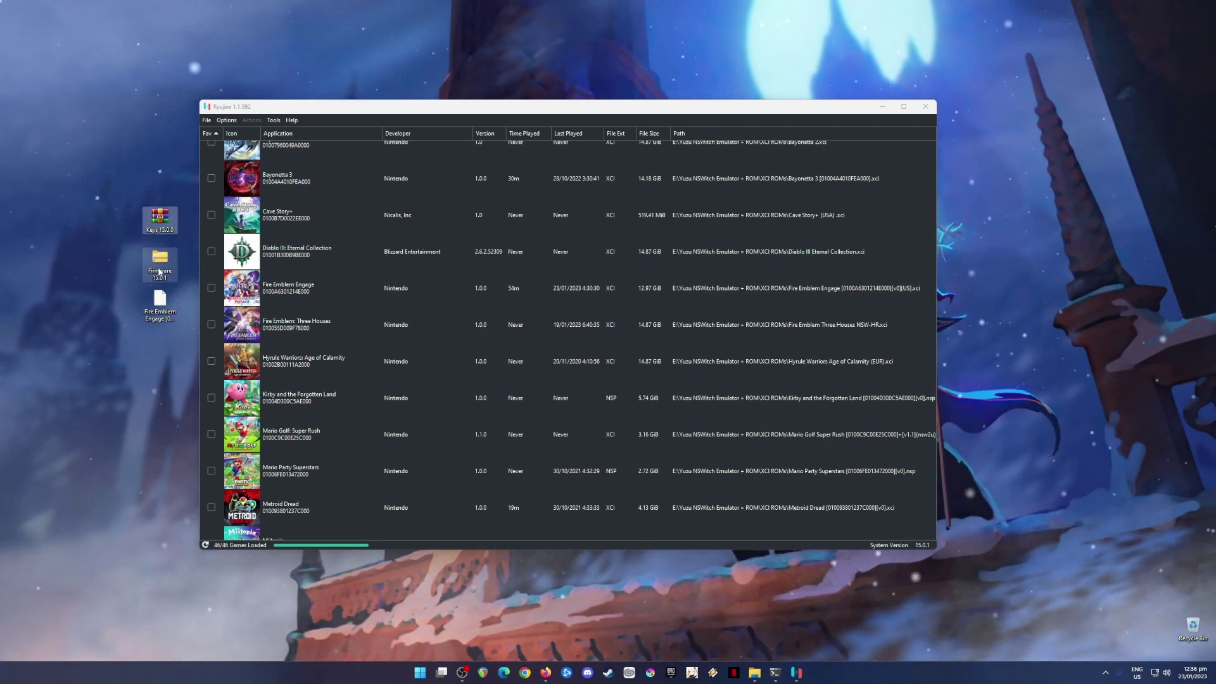
drag(105, 176, 185, 282)
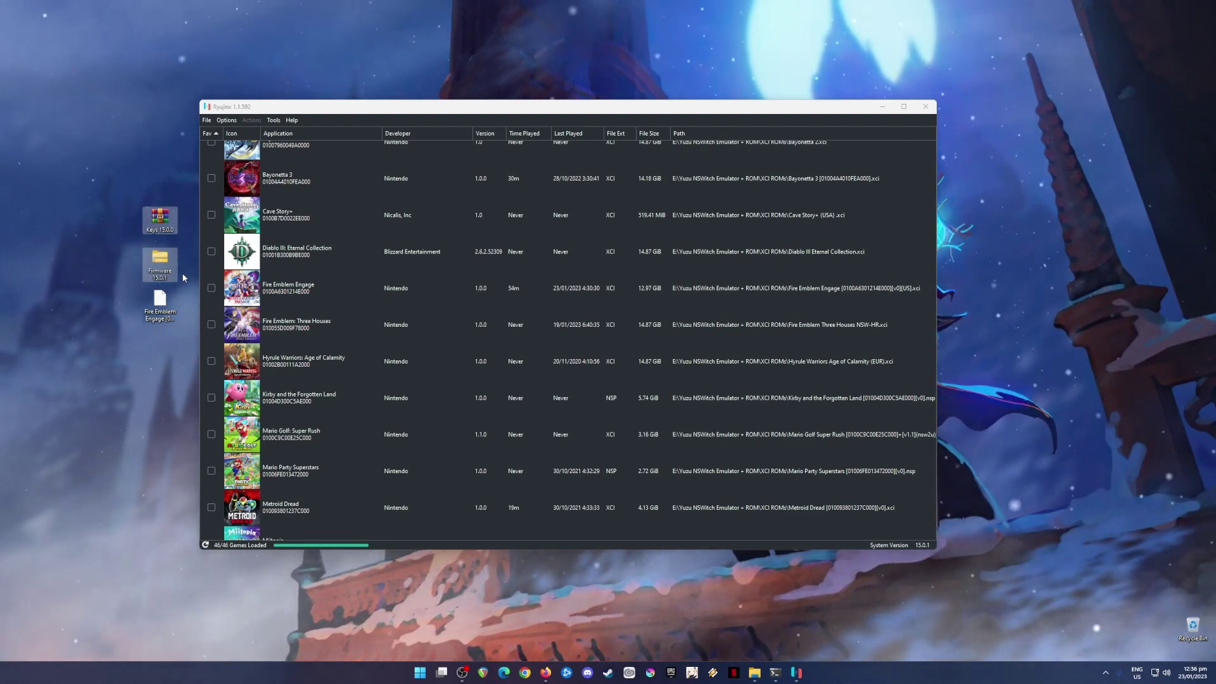
click(160, 302)
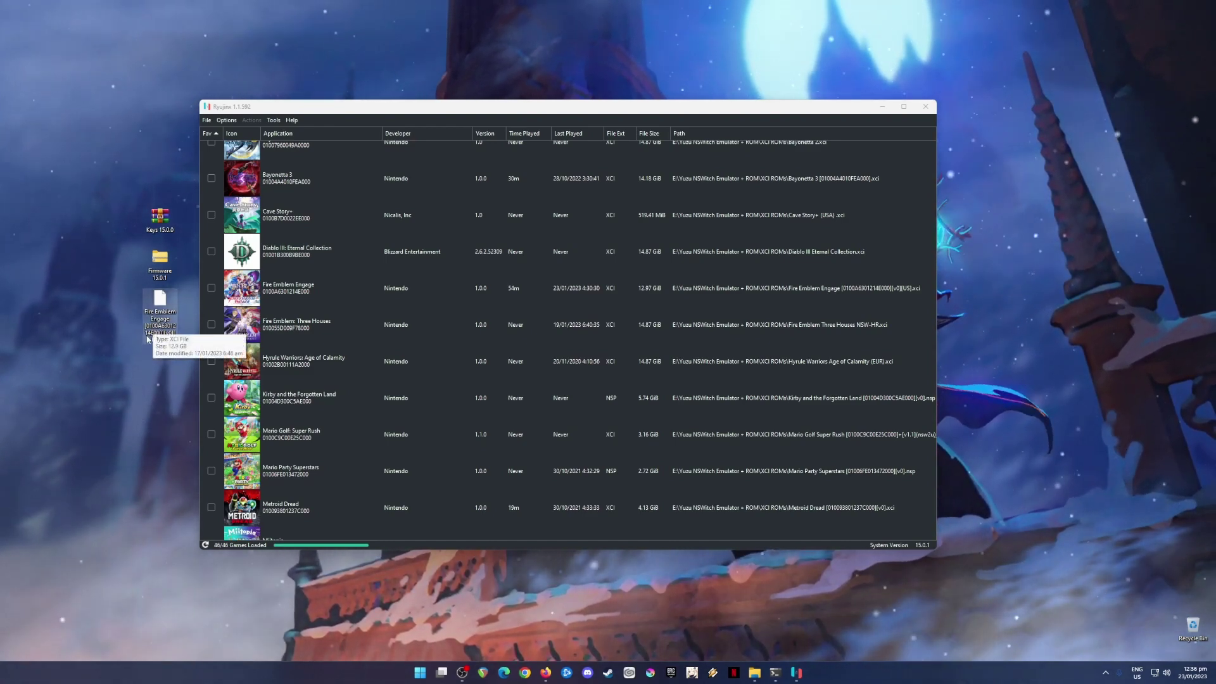
click(155, 326)
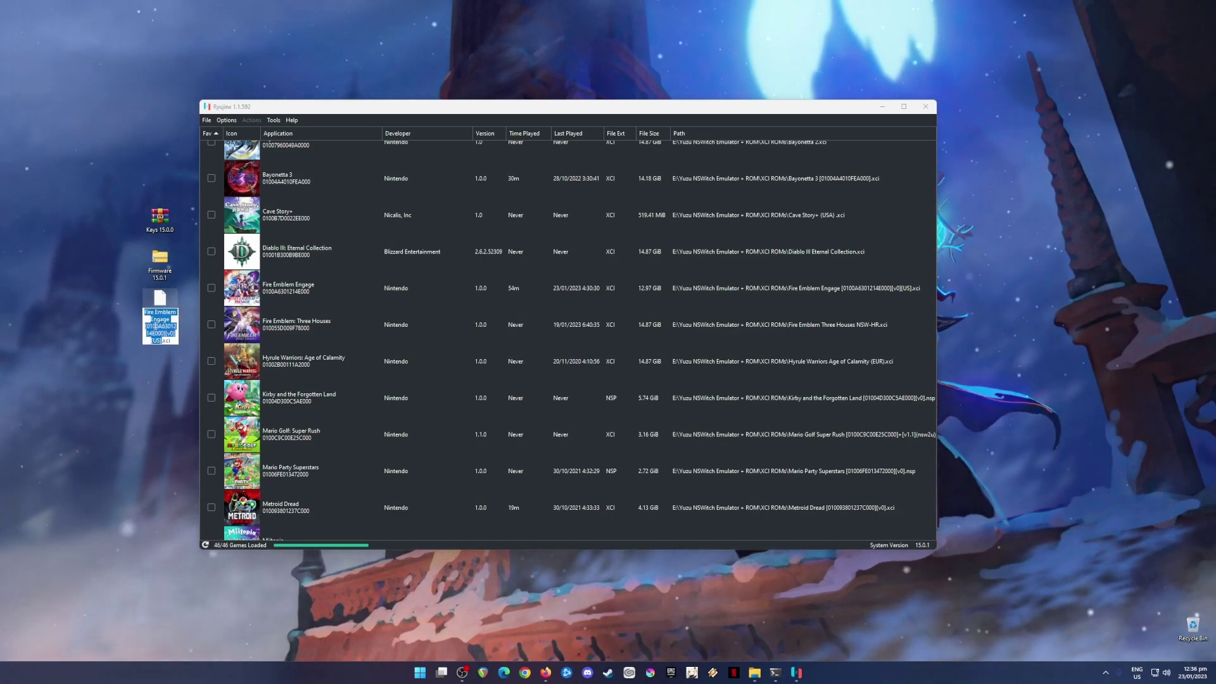
key(Escape)
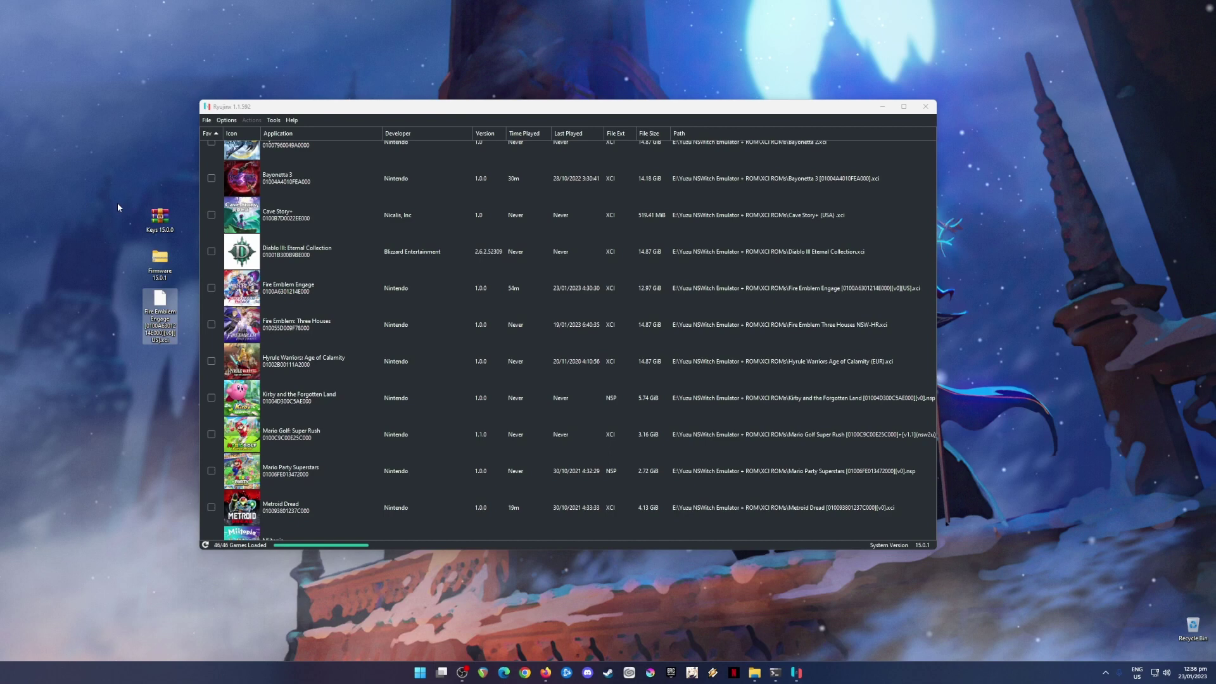
drag(108, 181, 184, 360)
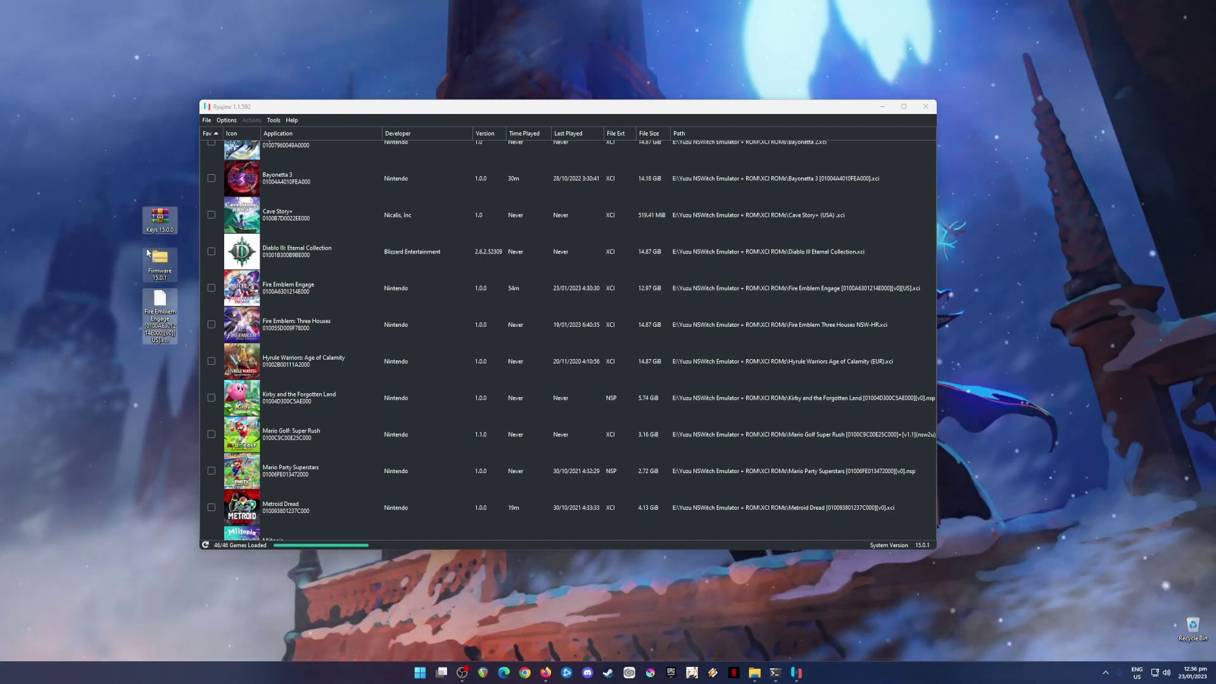
drag(117, 173, 184, 374)
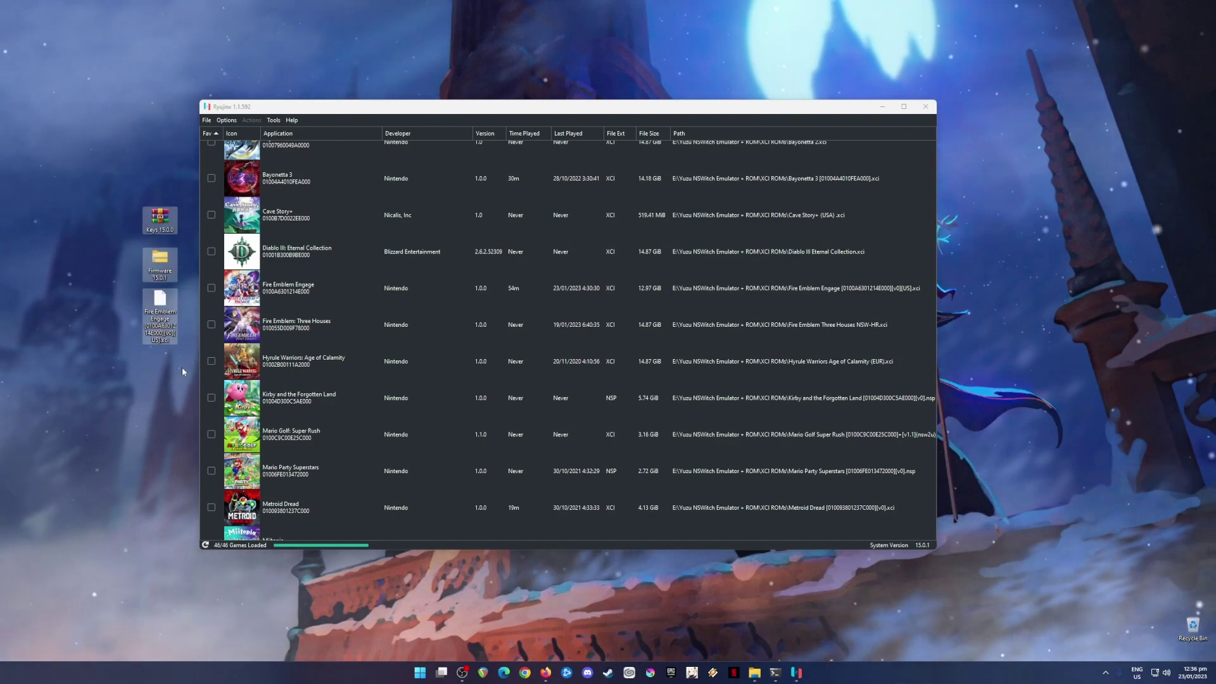
drag(99, 181, 191, 402)
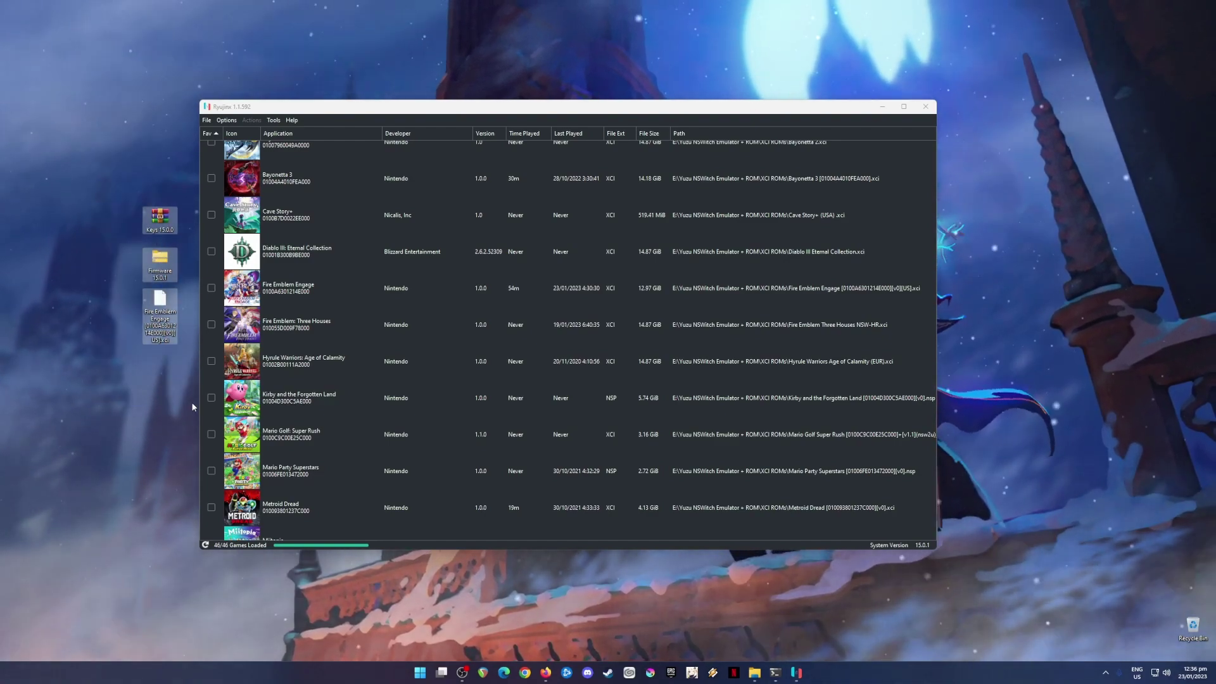
click(883, 108)
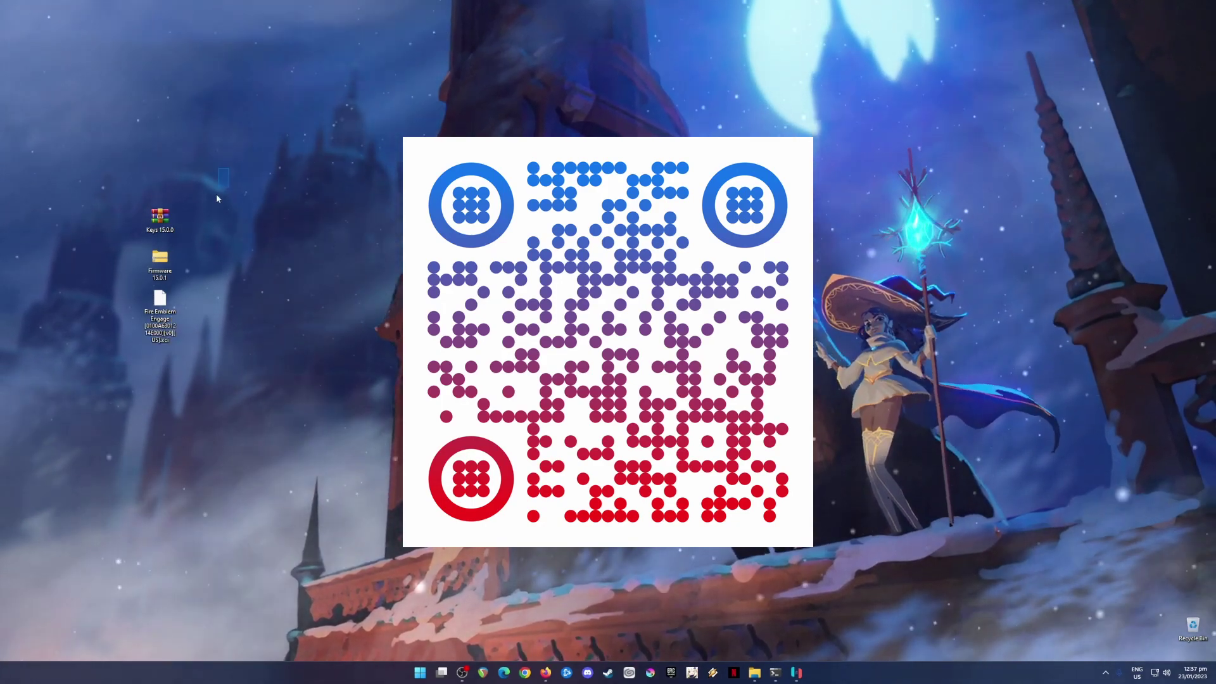
drag(232, 169, 114, 356)
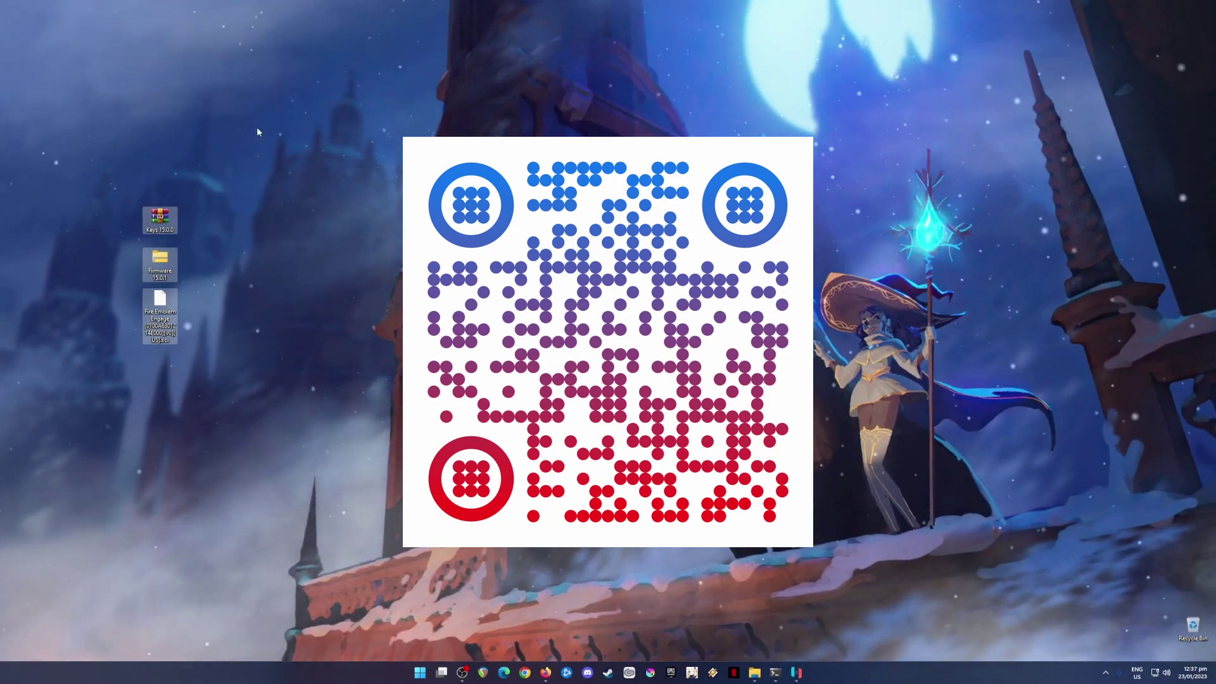
drag(251, 146, 92, 374)
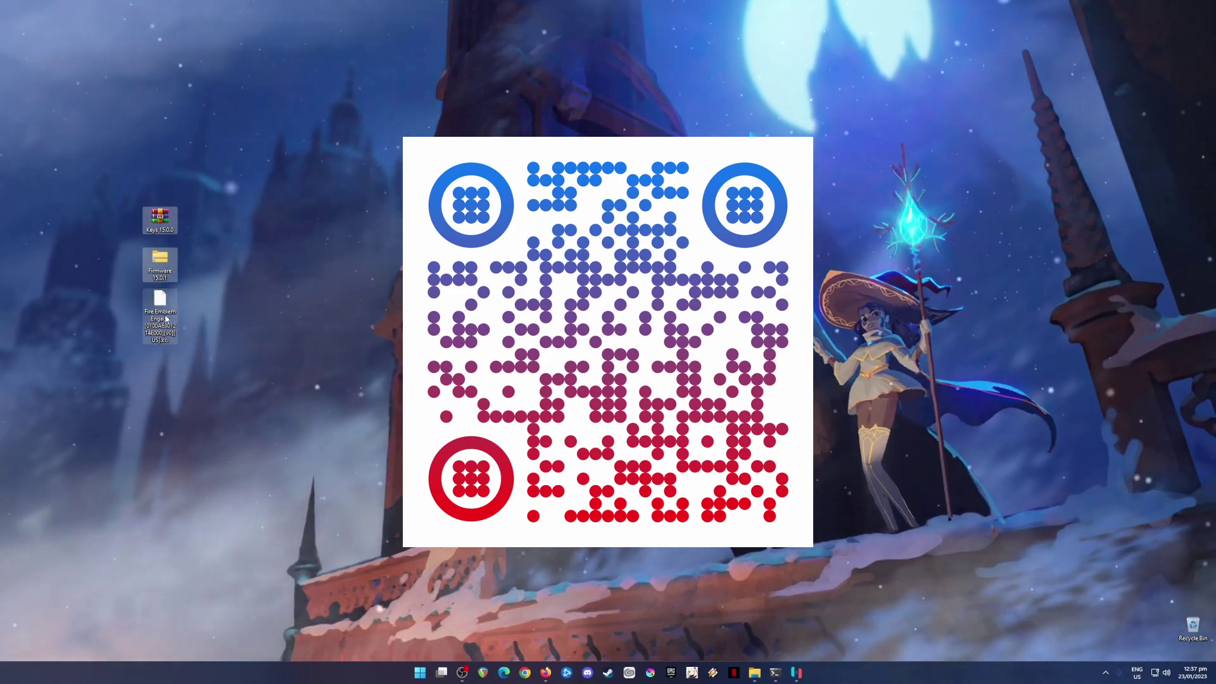
click(143, 312)
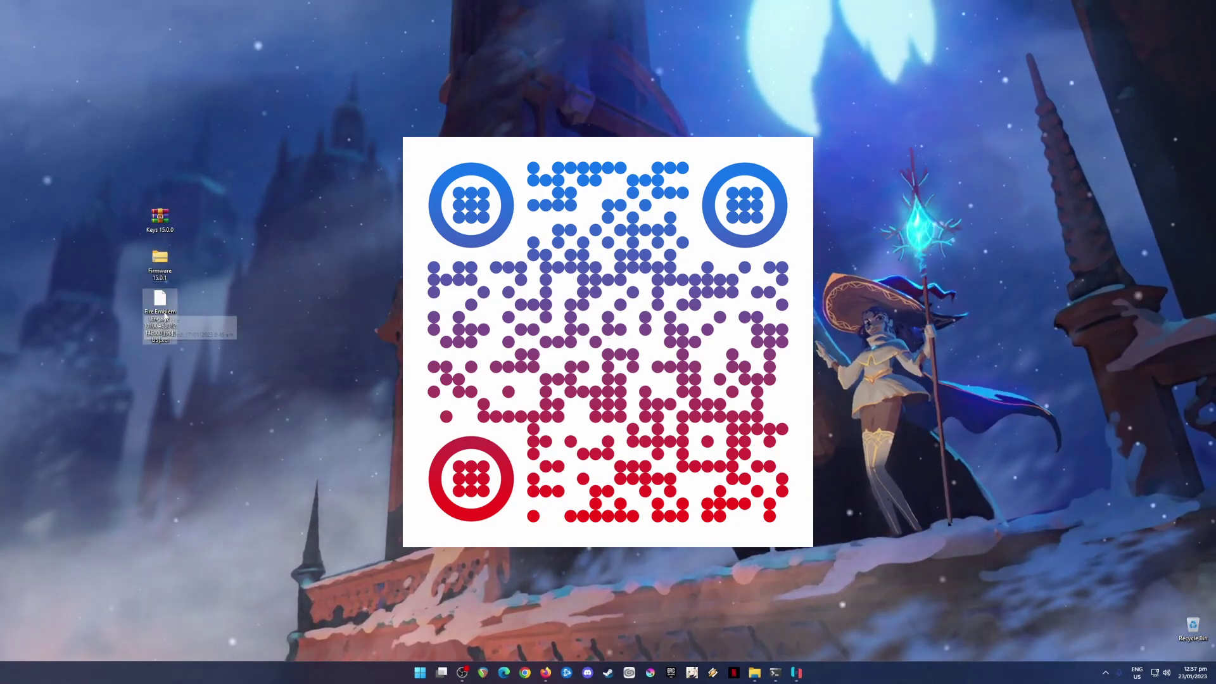
mouse_move(161, 319)
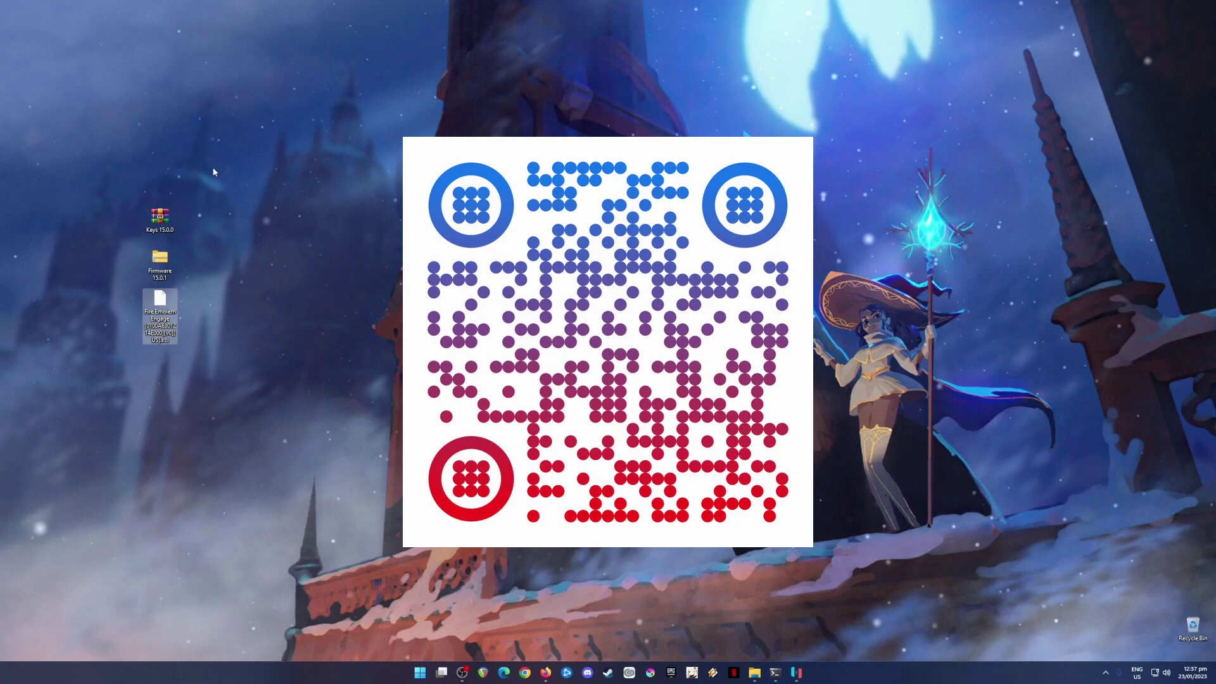
mouse_move(166, 221)
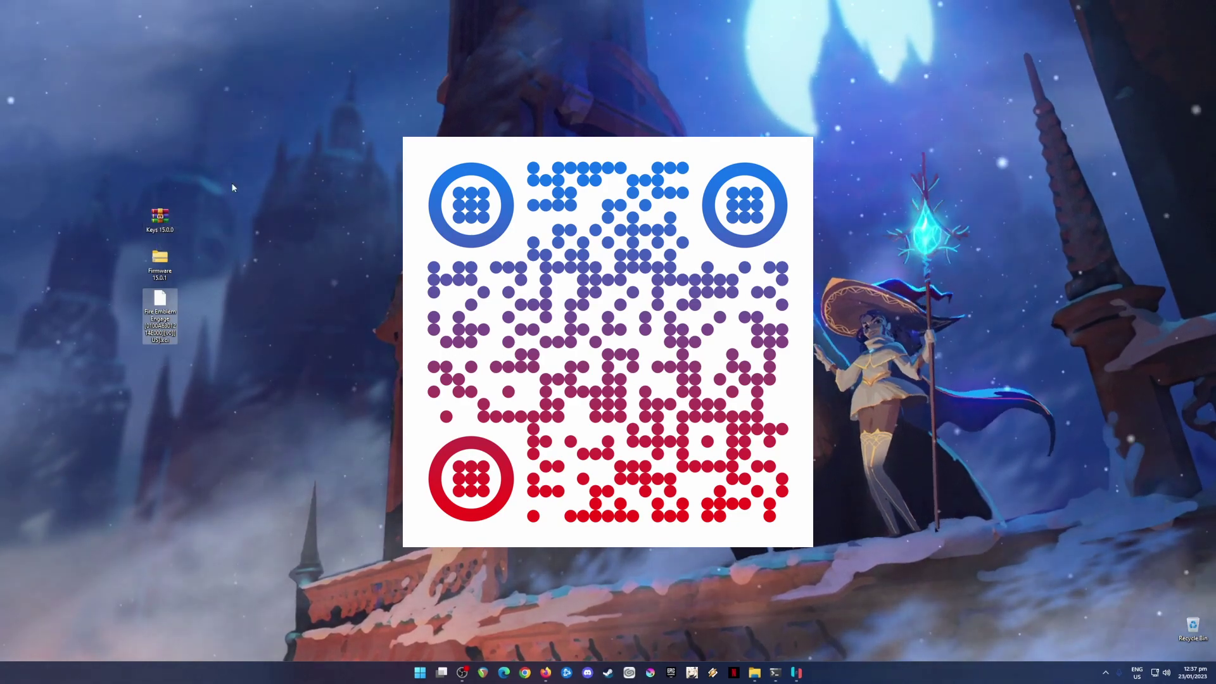
drag(223, 185, 104, 274)
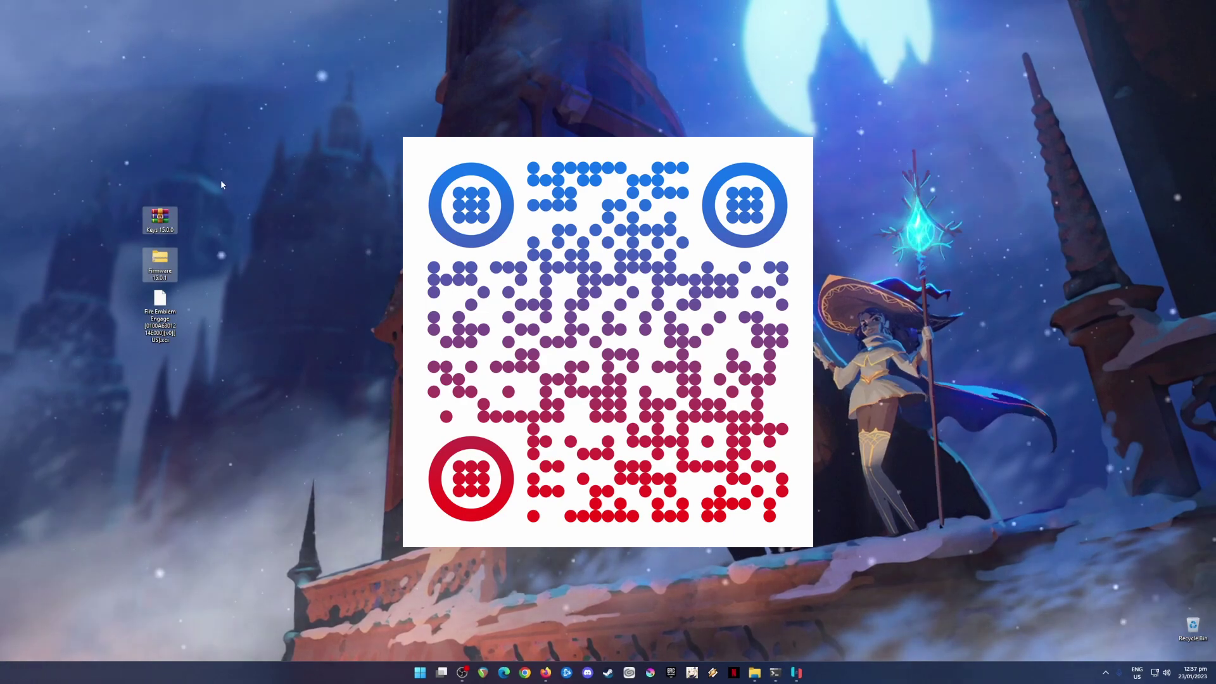
drag(242, 166, 81, 372)
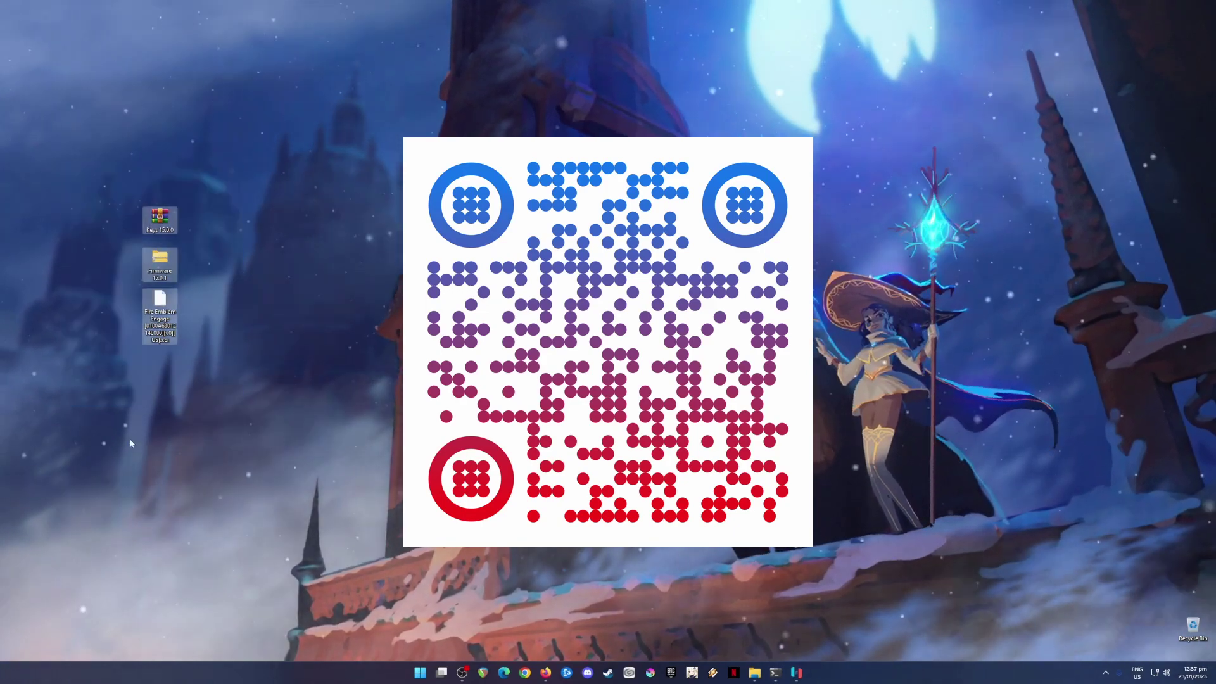
click(795, 672)
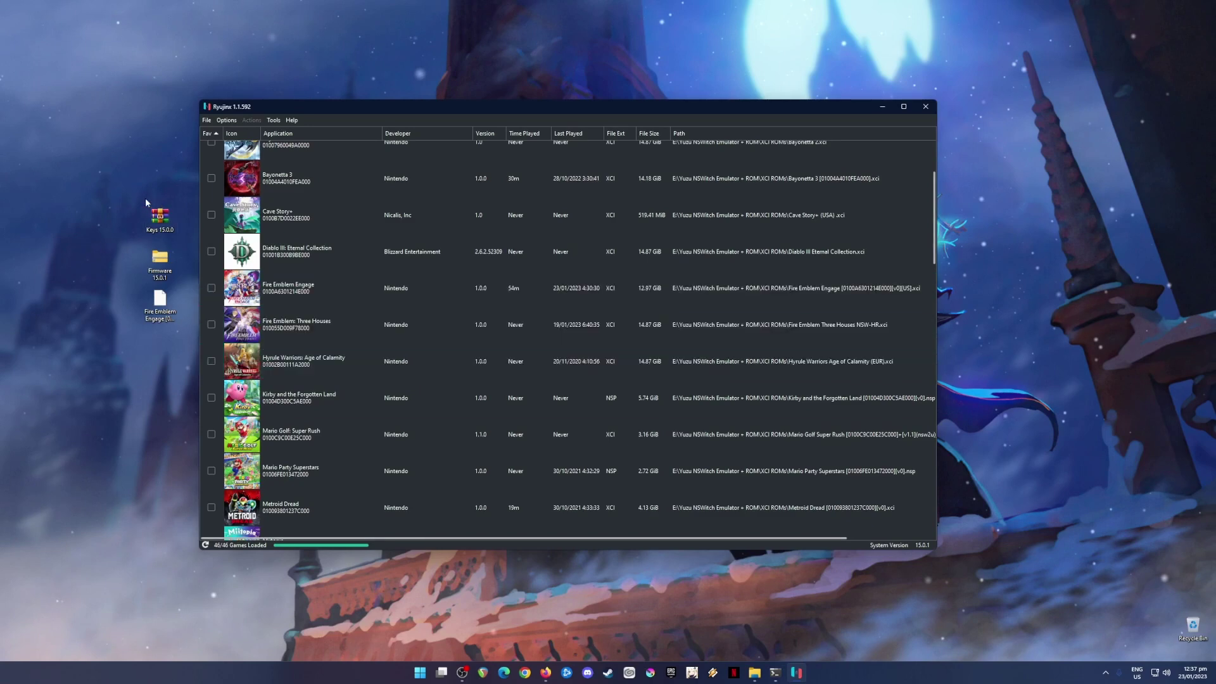
drag(130, 198, 188, 374)
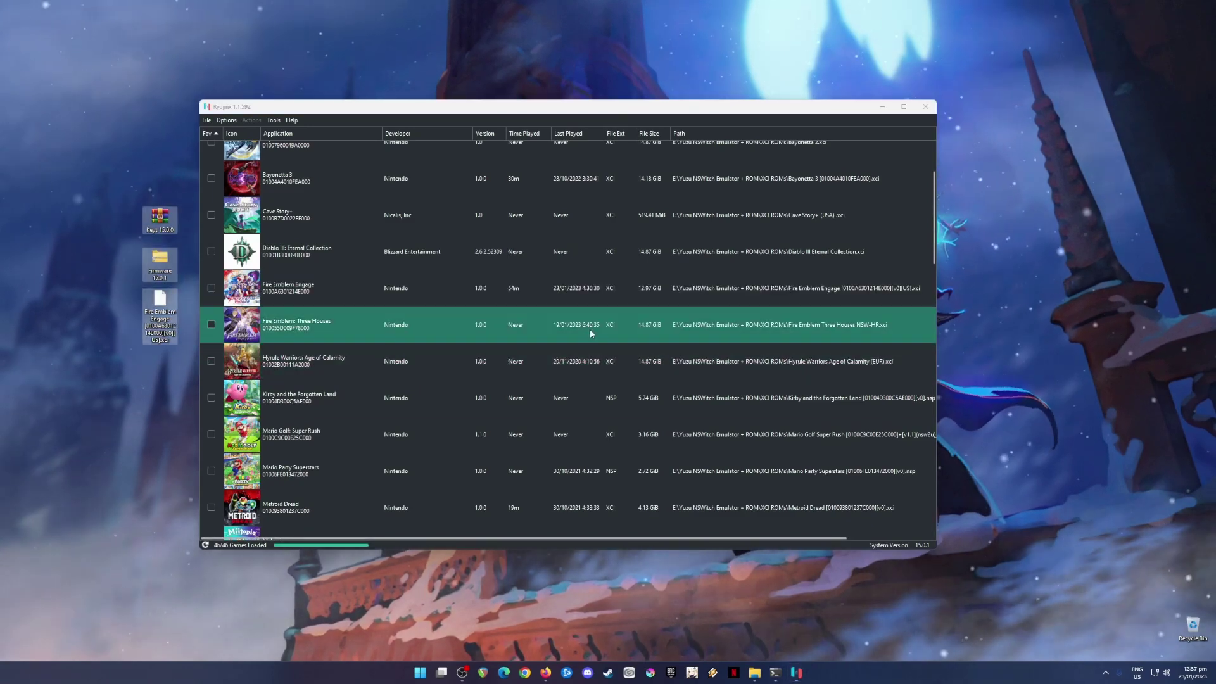
- Open the Ryujinx data folder and go into its system subfolder
click(421, 216)
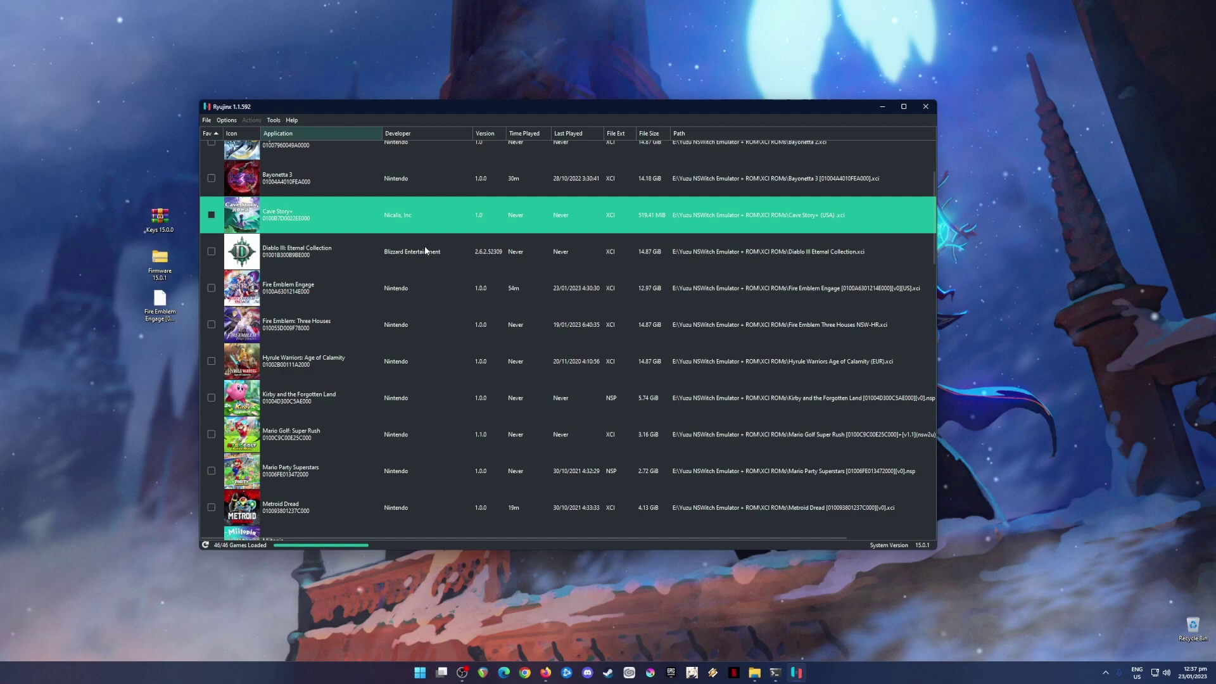
click(206, 121)
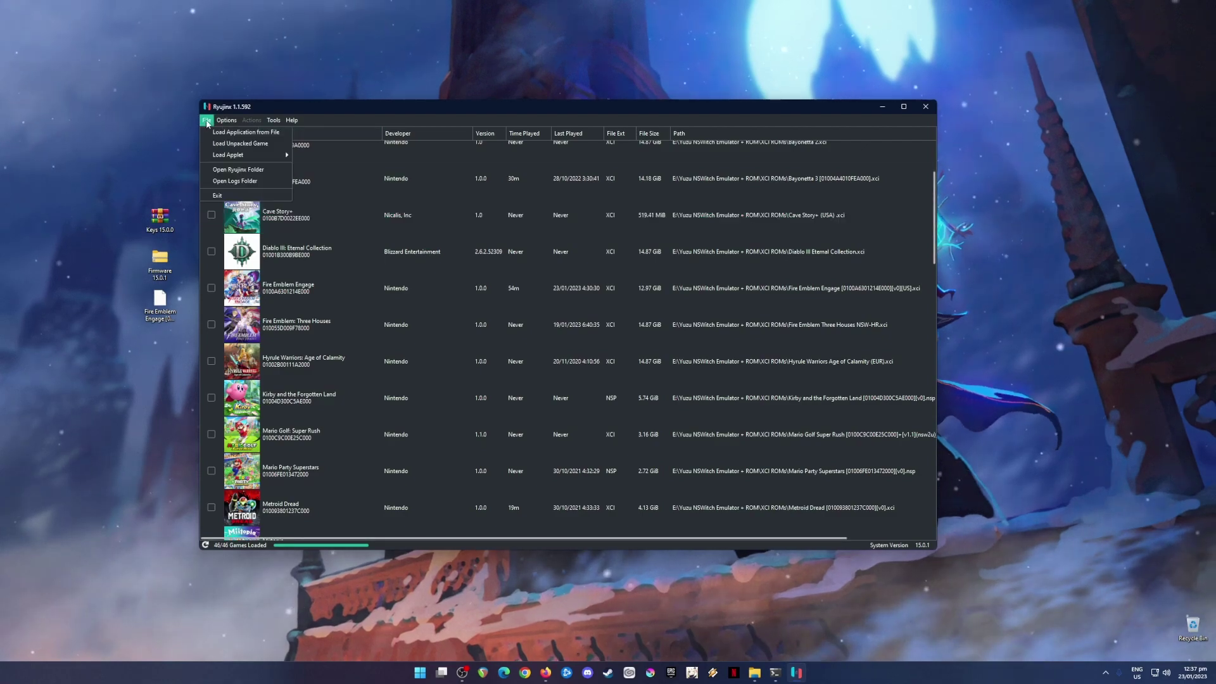
click(260, 171)
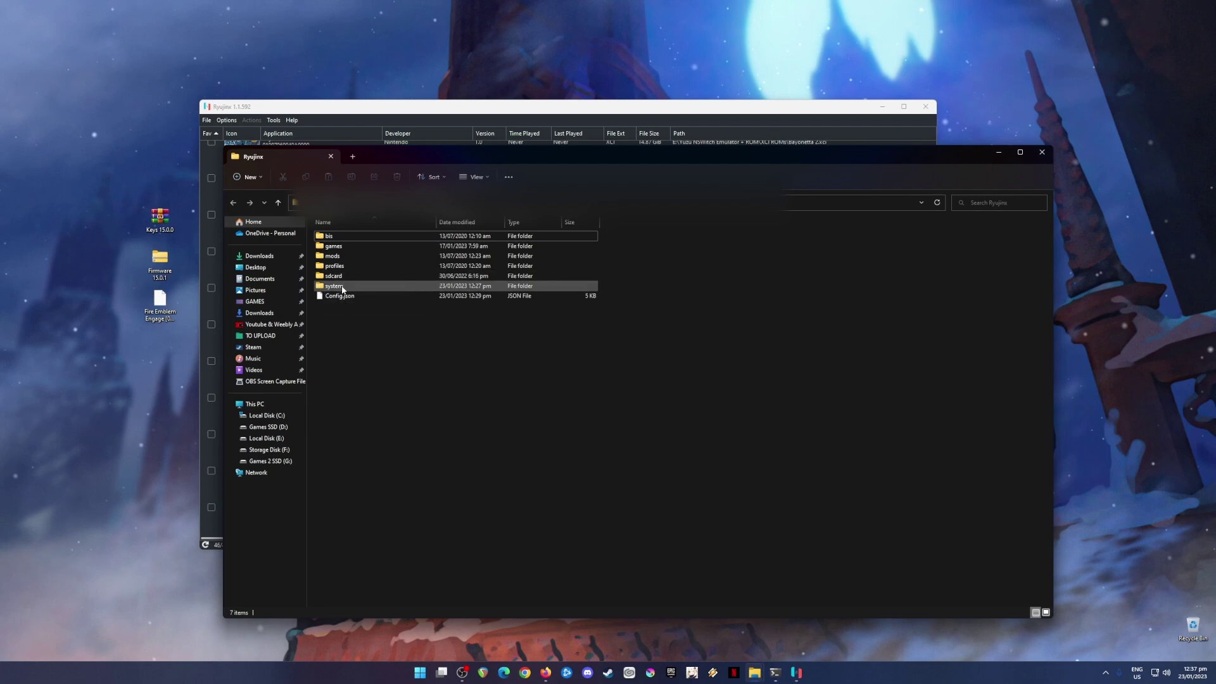
double_click(346, 286)
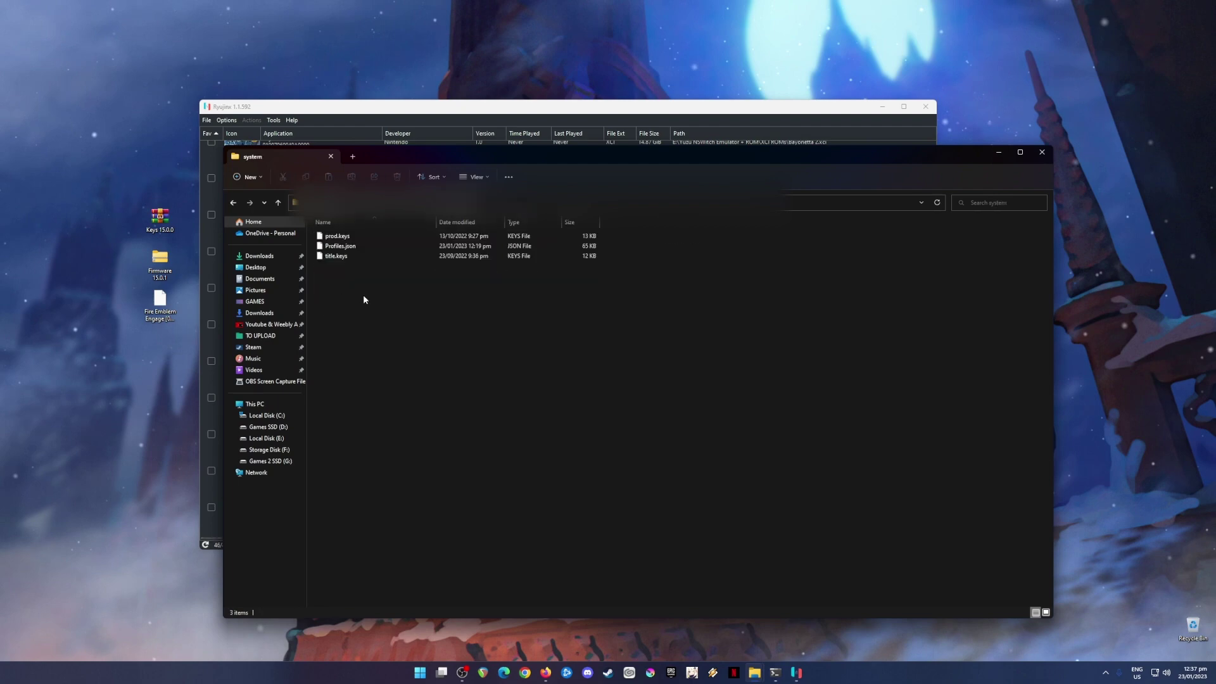
- Copy prod.keys and title.keys from the desktop's Keys 15.0.0 archive into the system folder, and close both windows
click(155, 220)
double_click(156, 220)
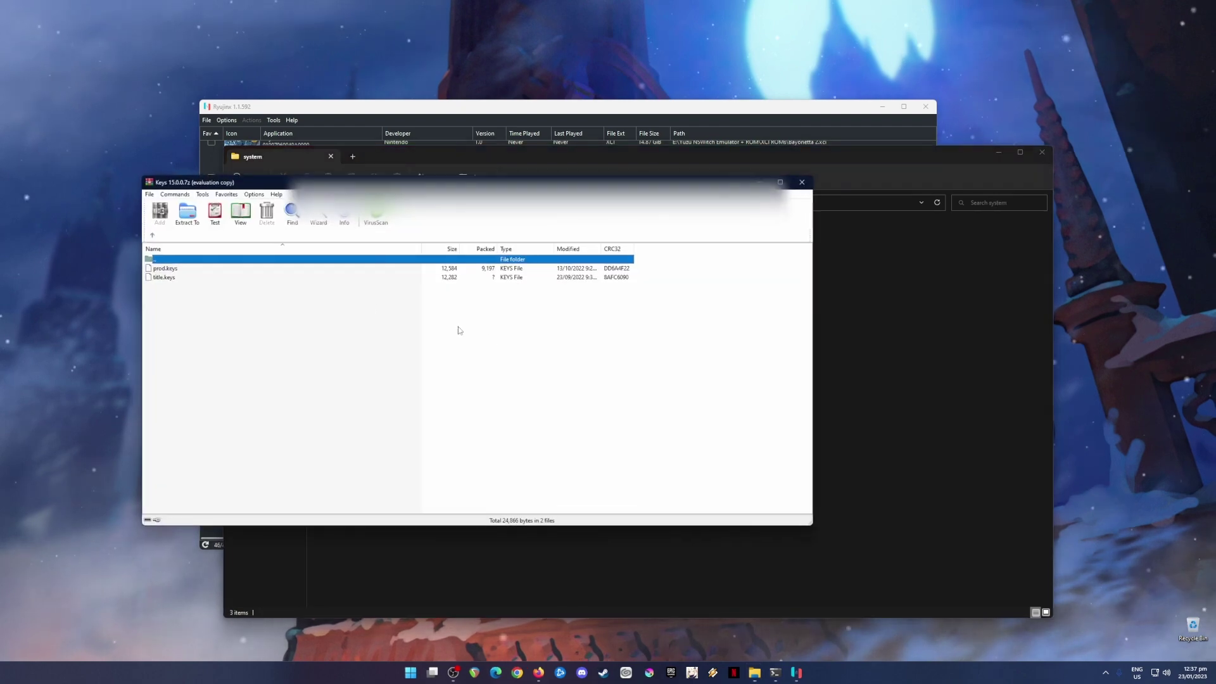
drag(174, 295, 158, 272)
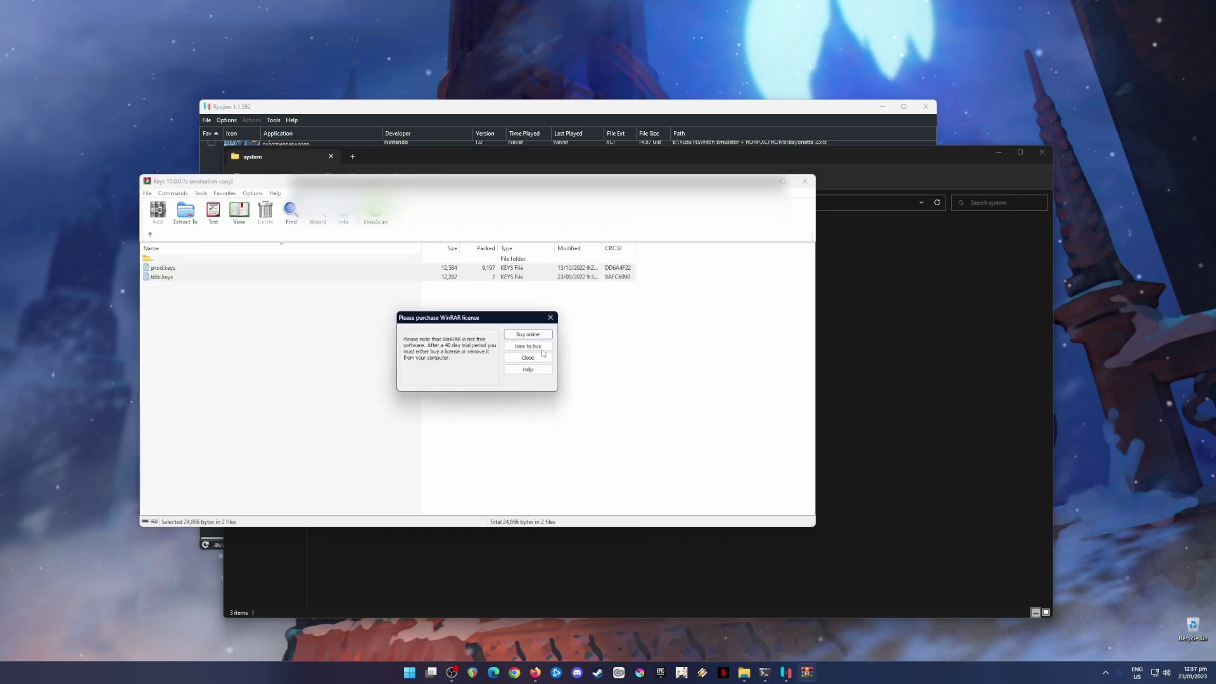
click(550, 318)
drag(305, 266, 887, 351)
key(Return)
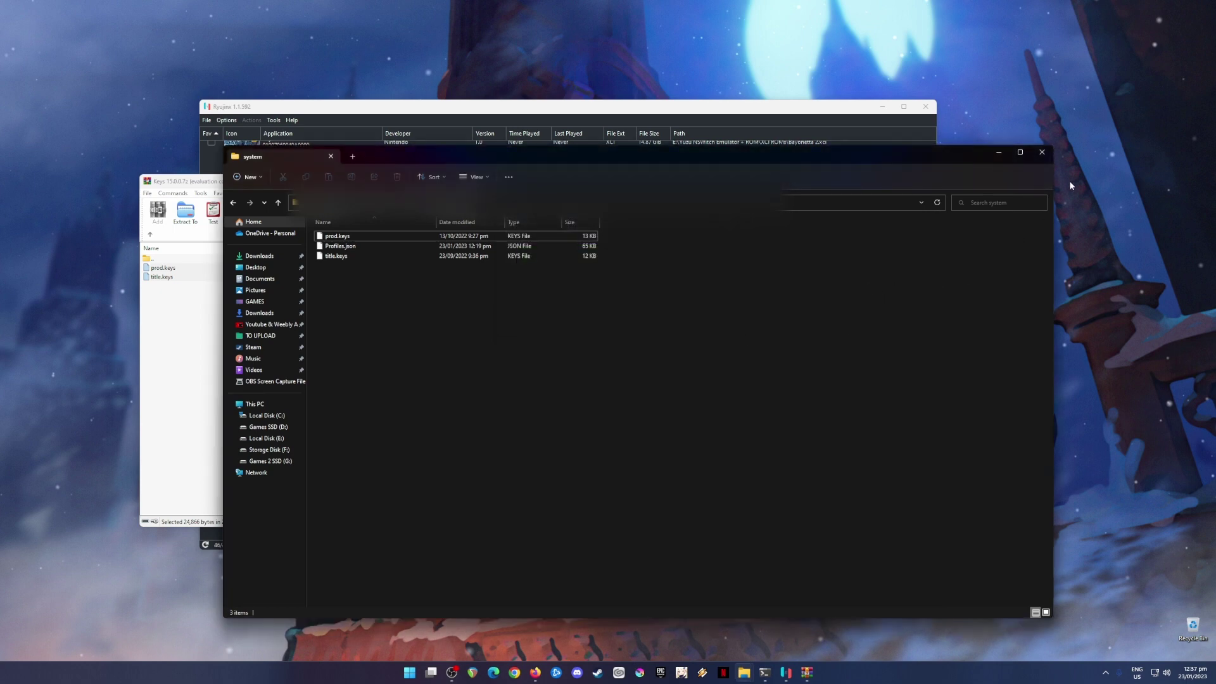
click(1046, 153)
click(803, 181)
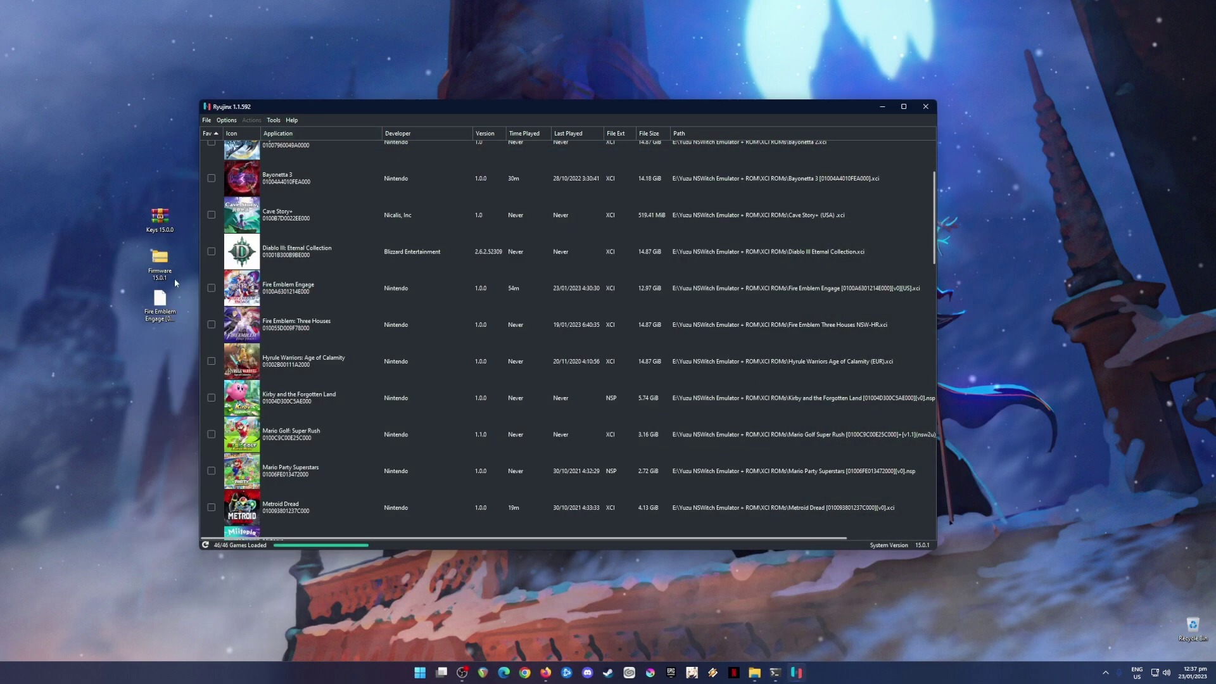
- Install the firmware from the Firmware 15.0.1 zip file, replacing the current system version
click(157, 252)
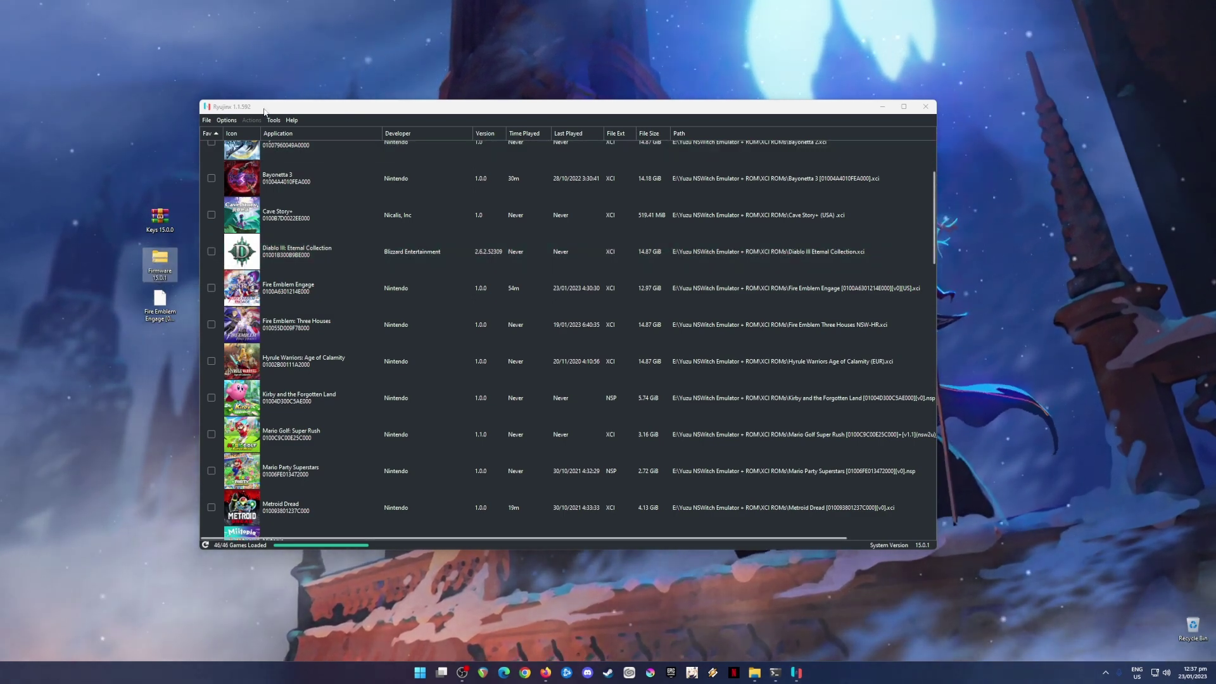
click(309, 104)
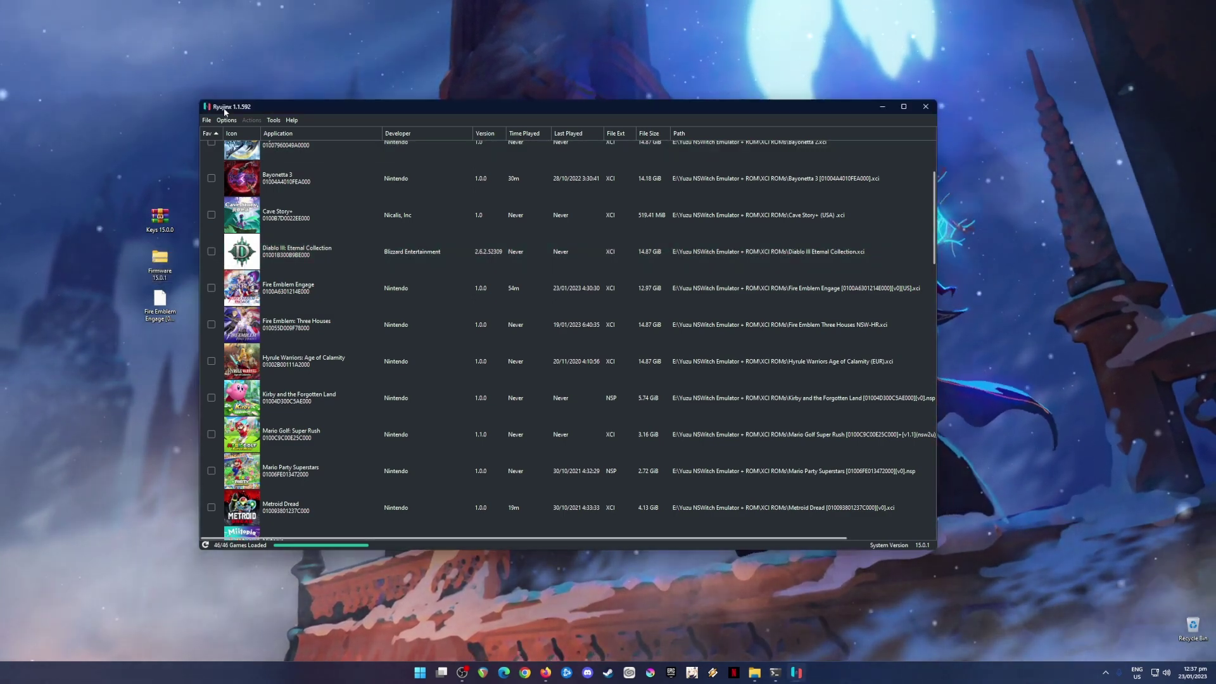
click(277, 121)
mouse_move(292, 136)
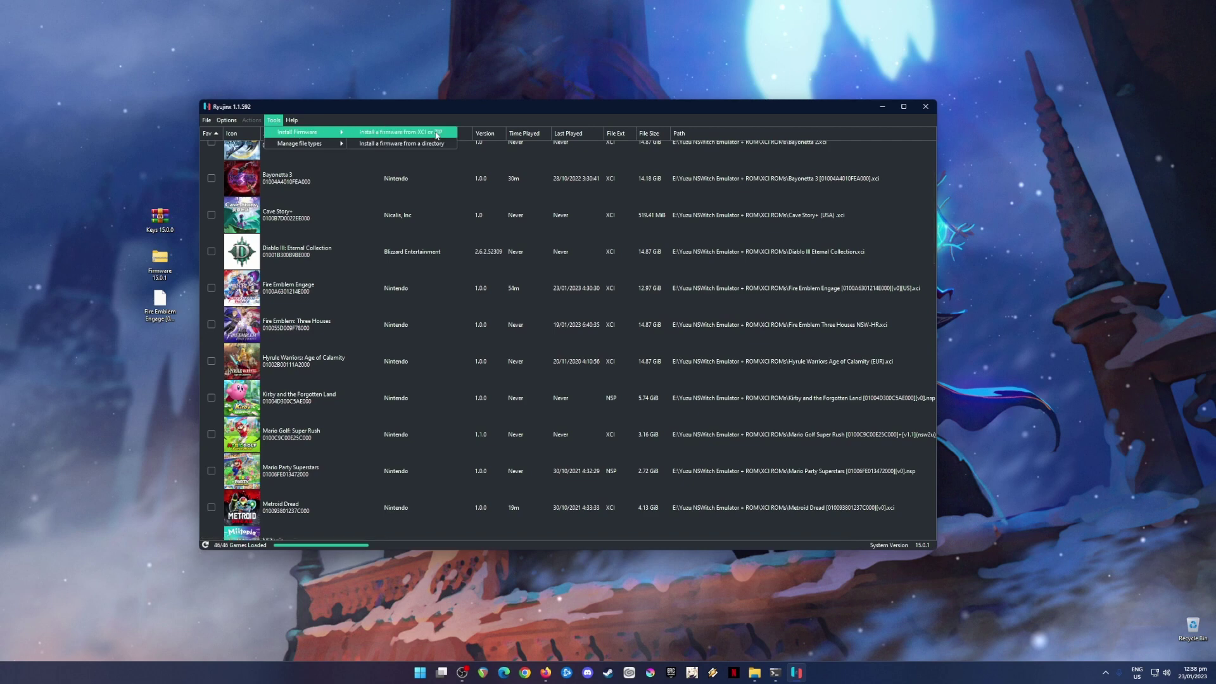
click(418, 138)
click(304, 190)
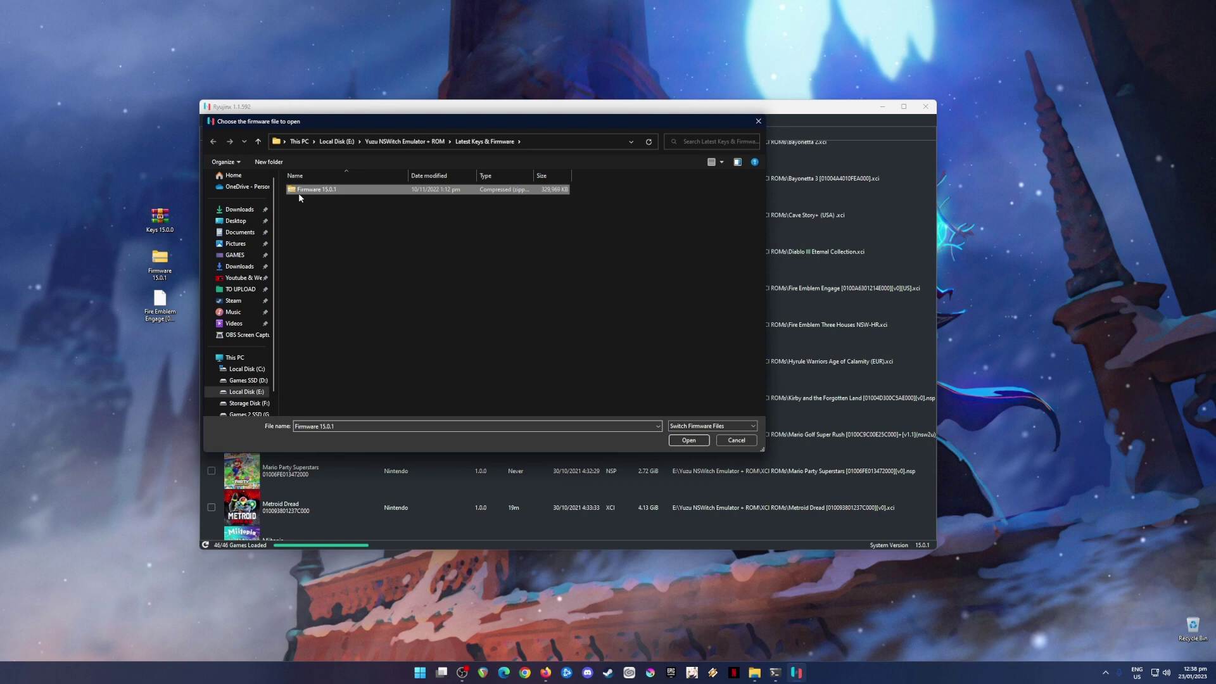
click(689, 442)
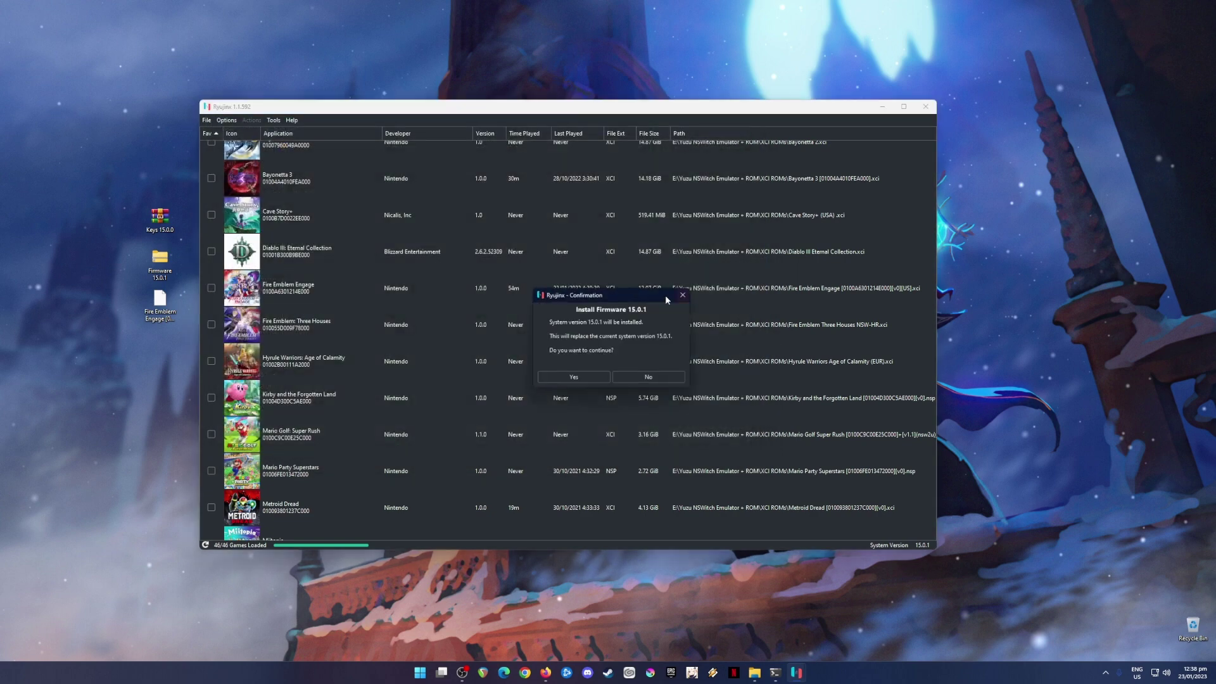
click(566, 378)
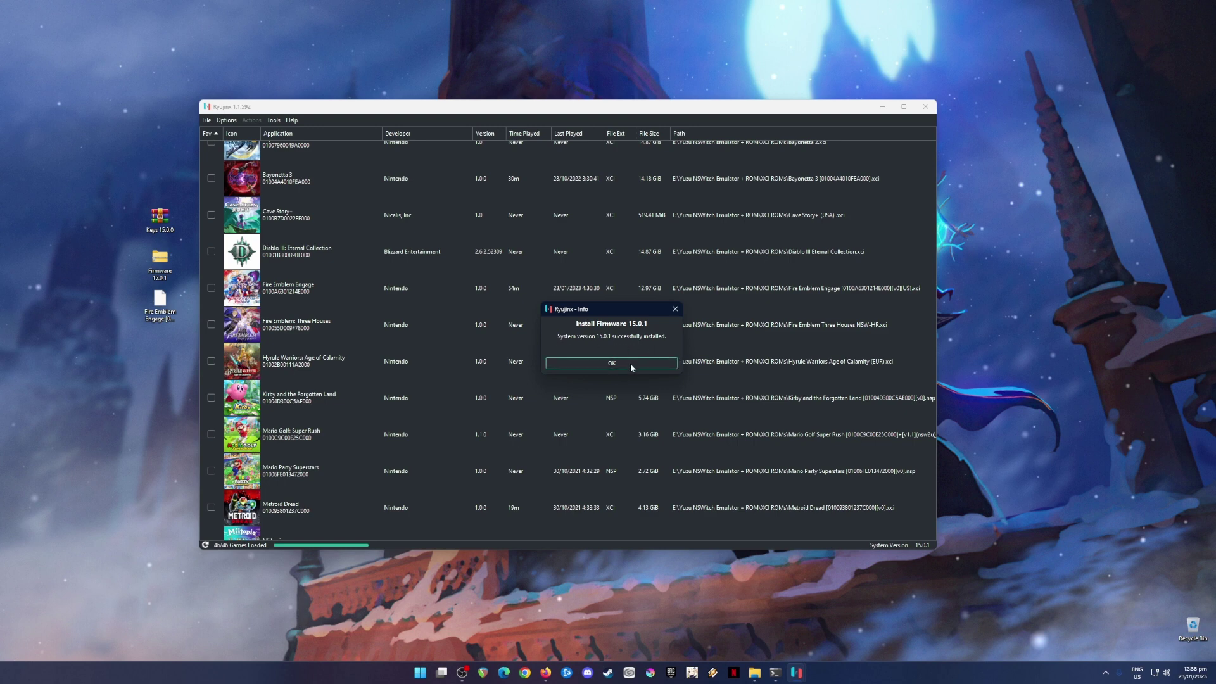
click(630, 363)
- Look through the game list and select Fire Emblem Engage
key(Up)
key(Up)
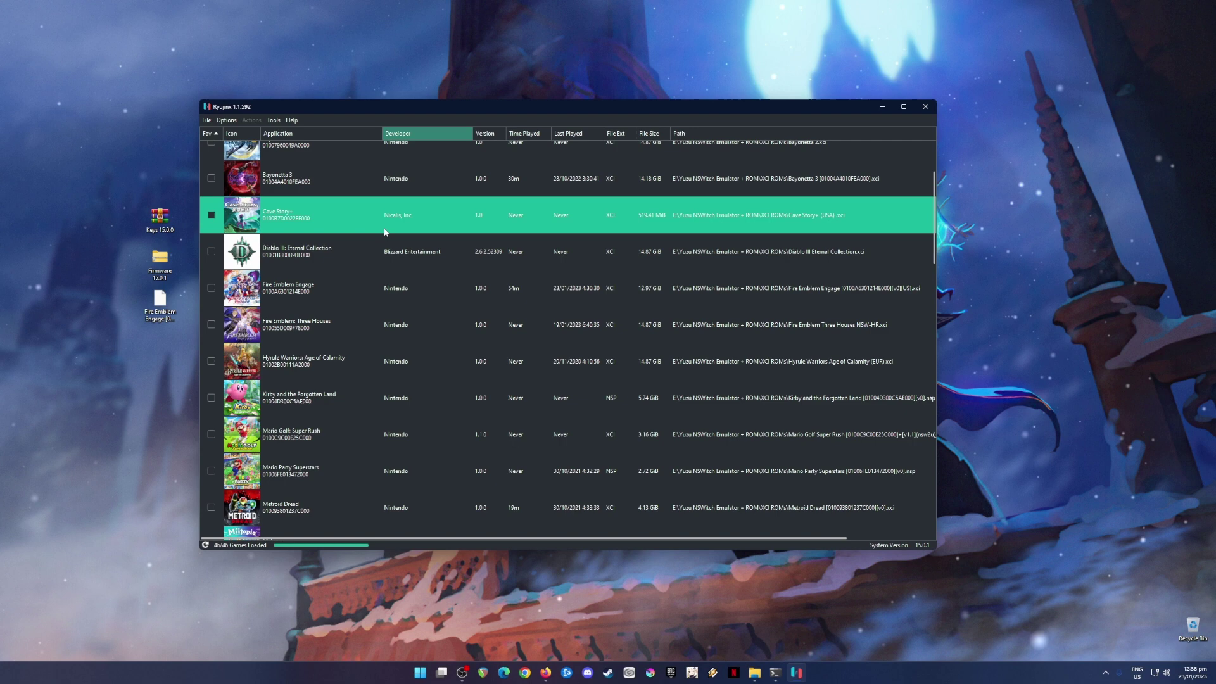
click(474, 258)
click(369, 224)
key(Down)
key(Up)
key(Down)
click(595, 376)
click(437, 288)
click(302, 213)
click(251, 287)
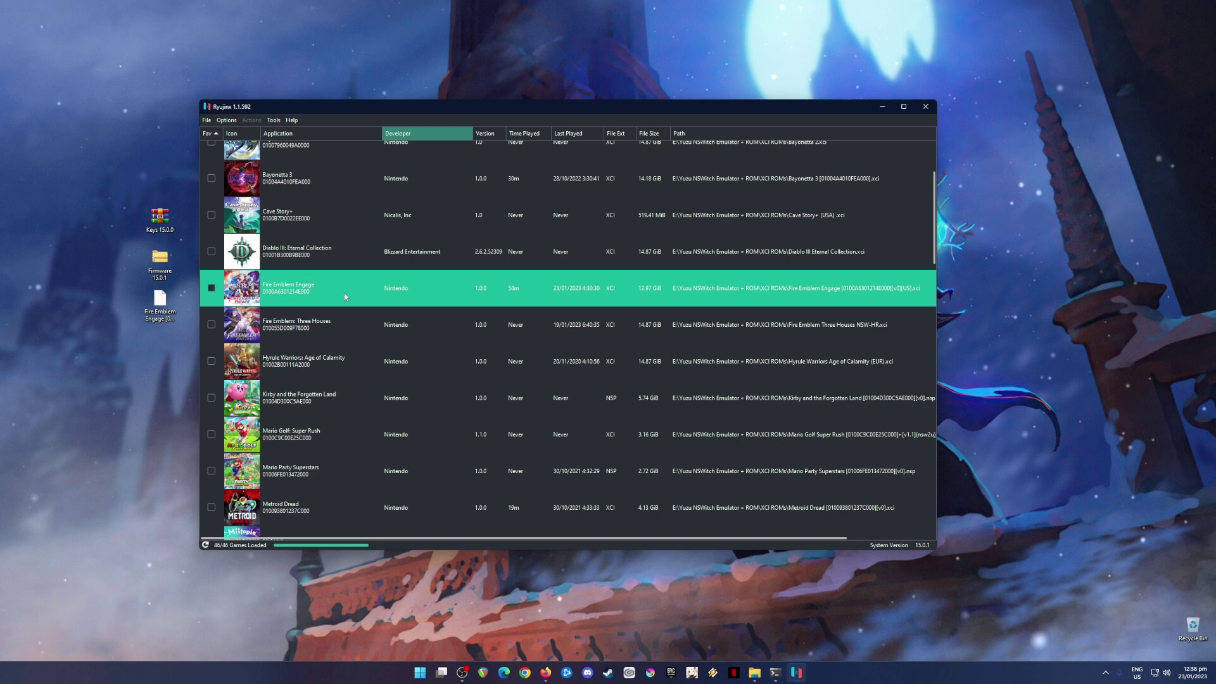
click(254, 188)
click(282, 327)
click(306, 446)
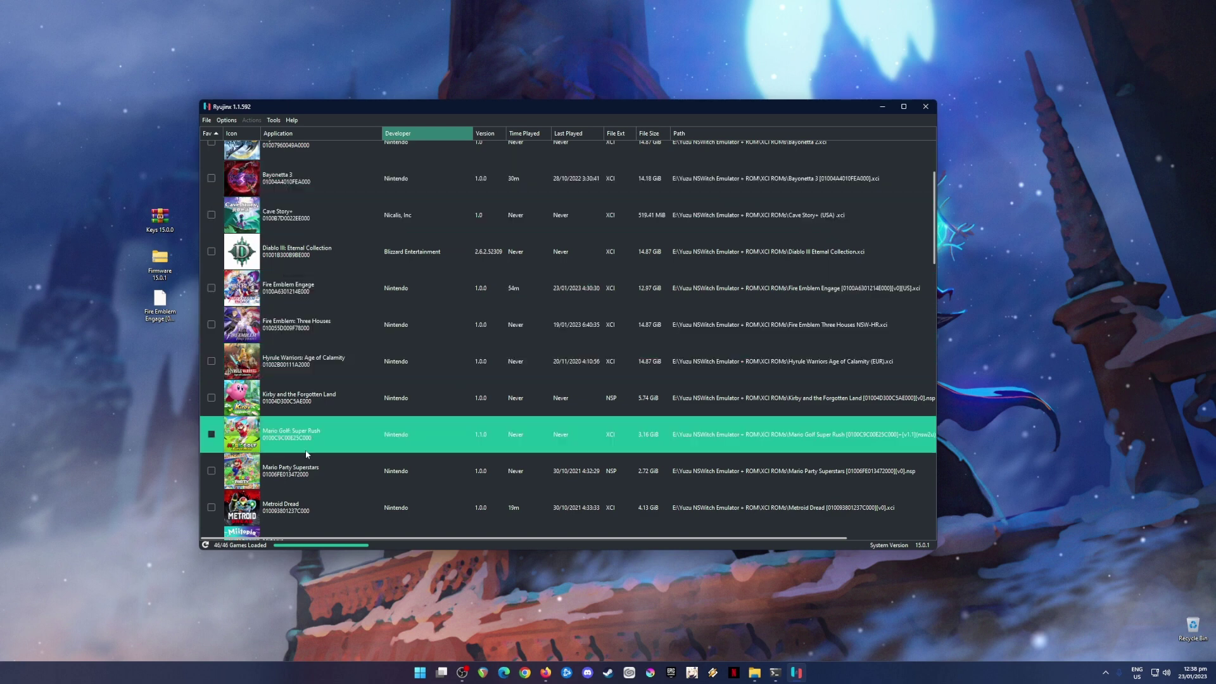
click(306, 472)
click(285, 251)
click(285, 215)
click(285, 324)
click(245, 291)
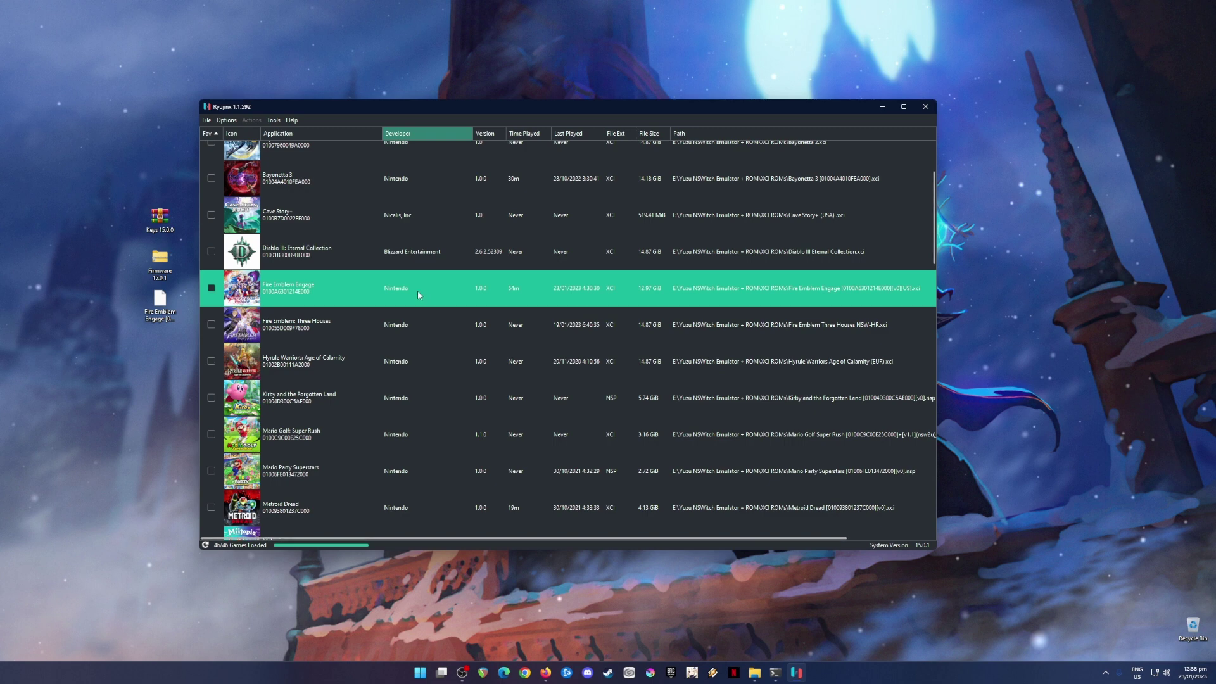
- Examine the game directory in the general settings and the Fire Emblem Engage file on the desktop
click(227, 120)
click(241, 187)
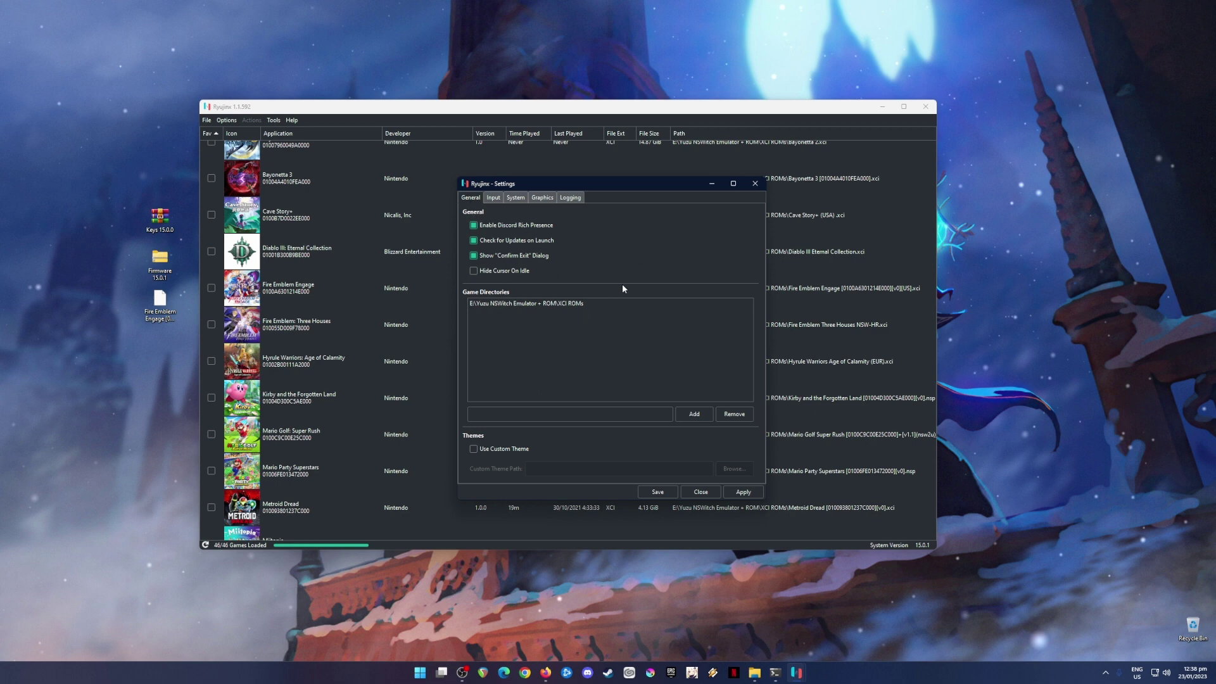
click(498, 304)
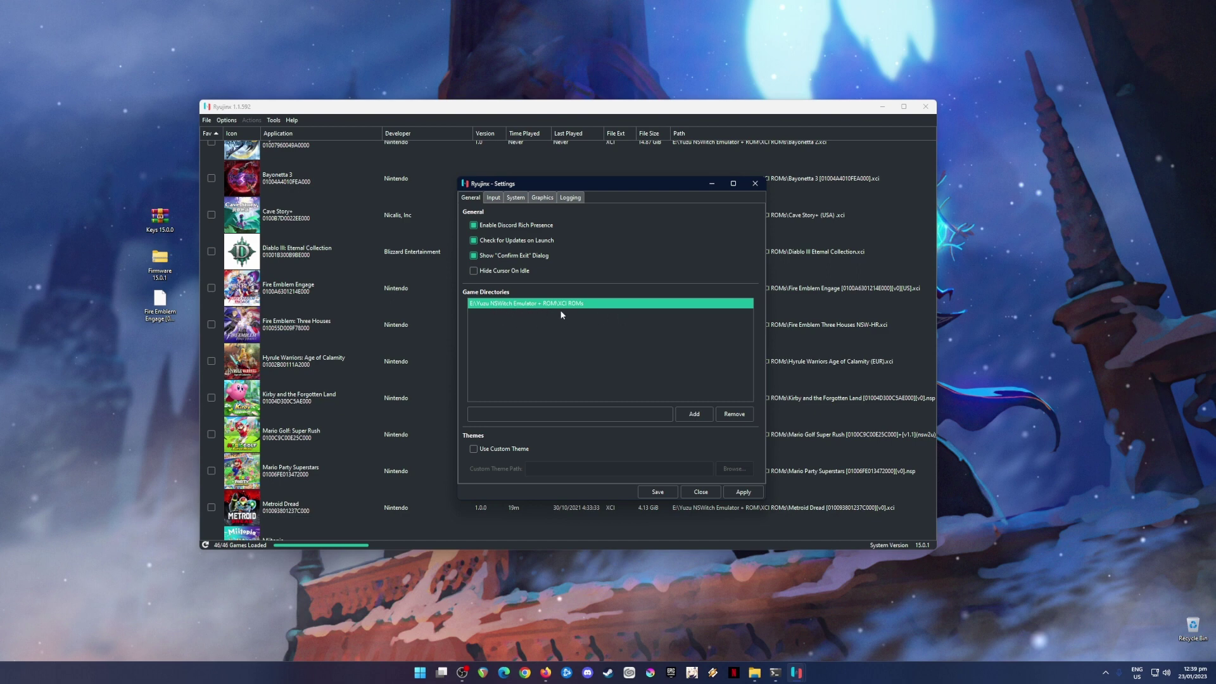
click(160, 306)
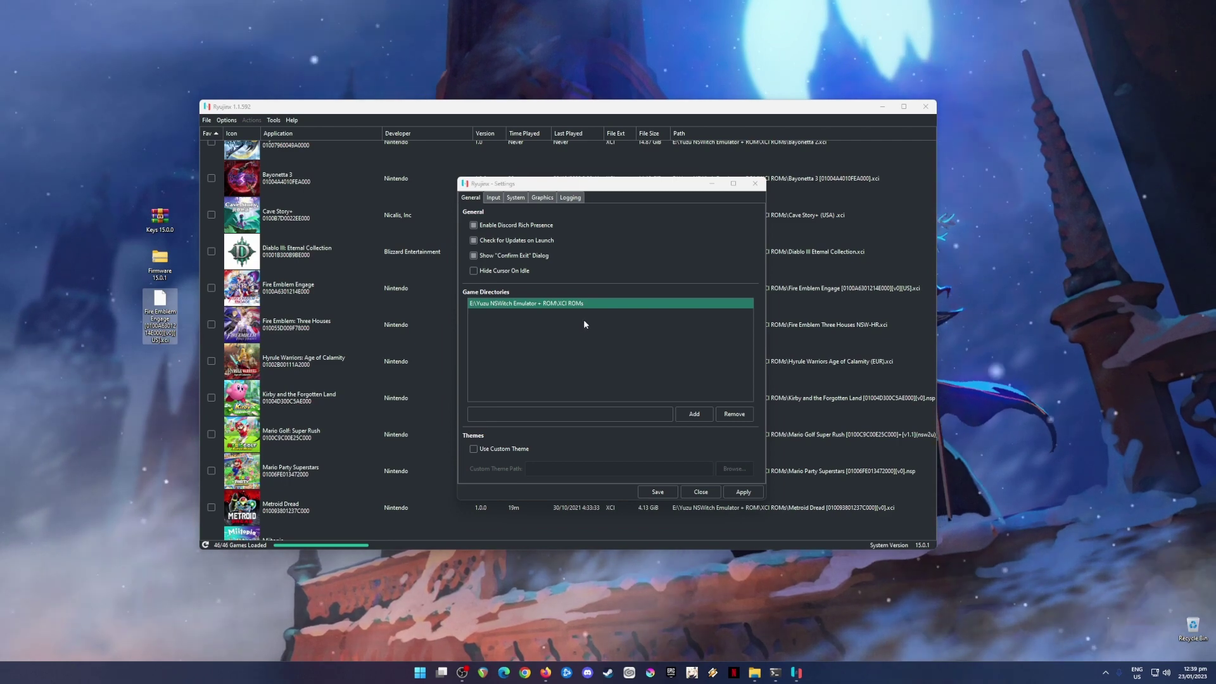
- Check the input devices offered for Player 1 and close the controller settings without saving
click(493, 197)
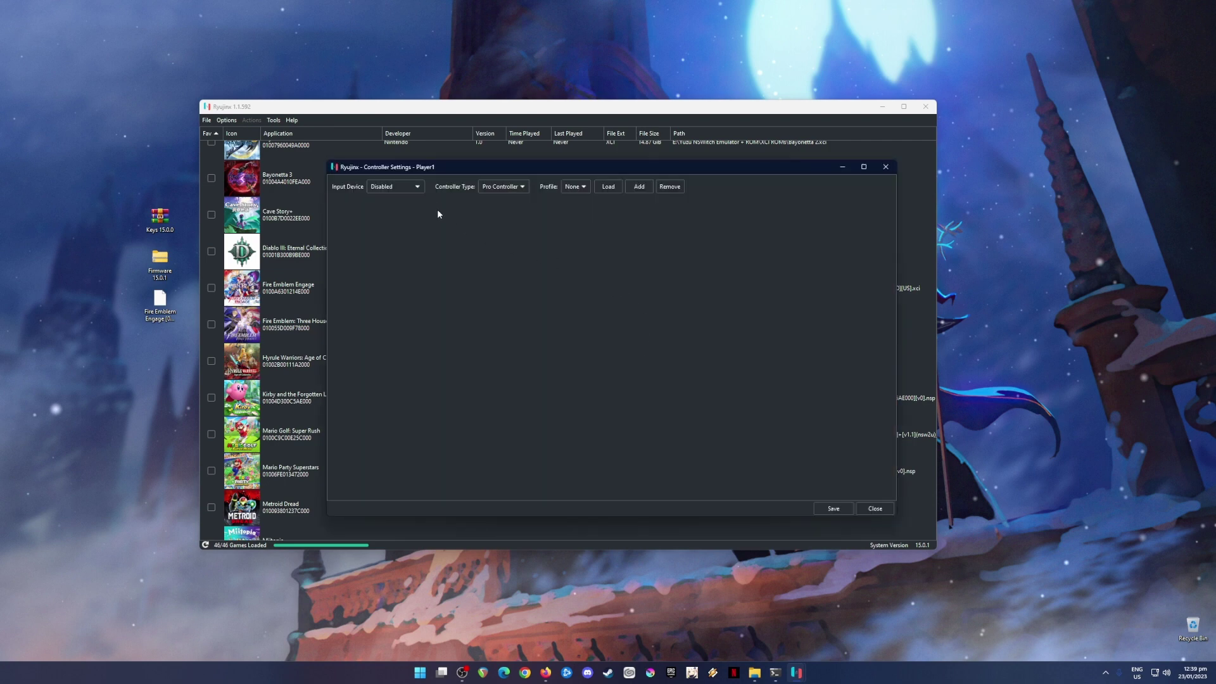
click(402, 187)
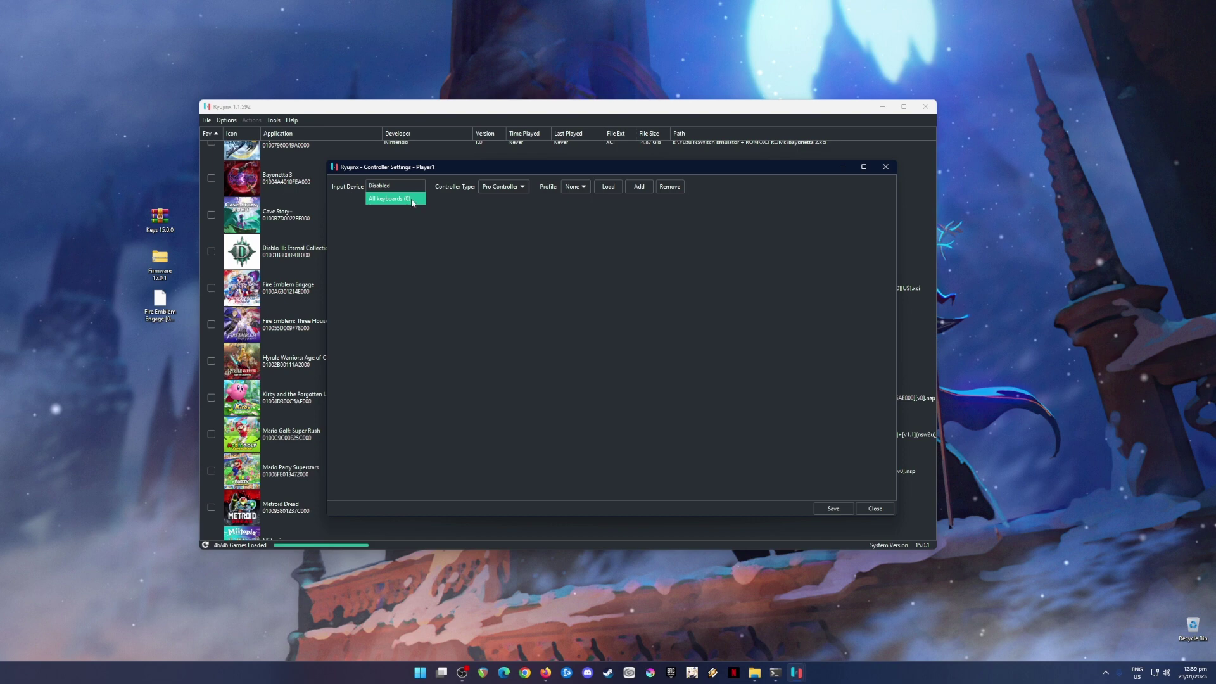
click(419, 187)
click(420, 188)
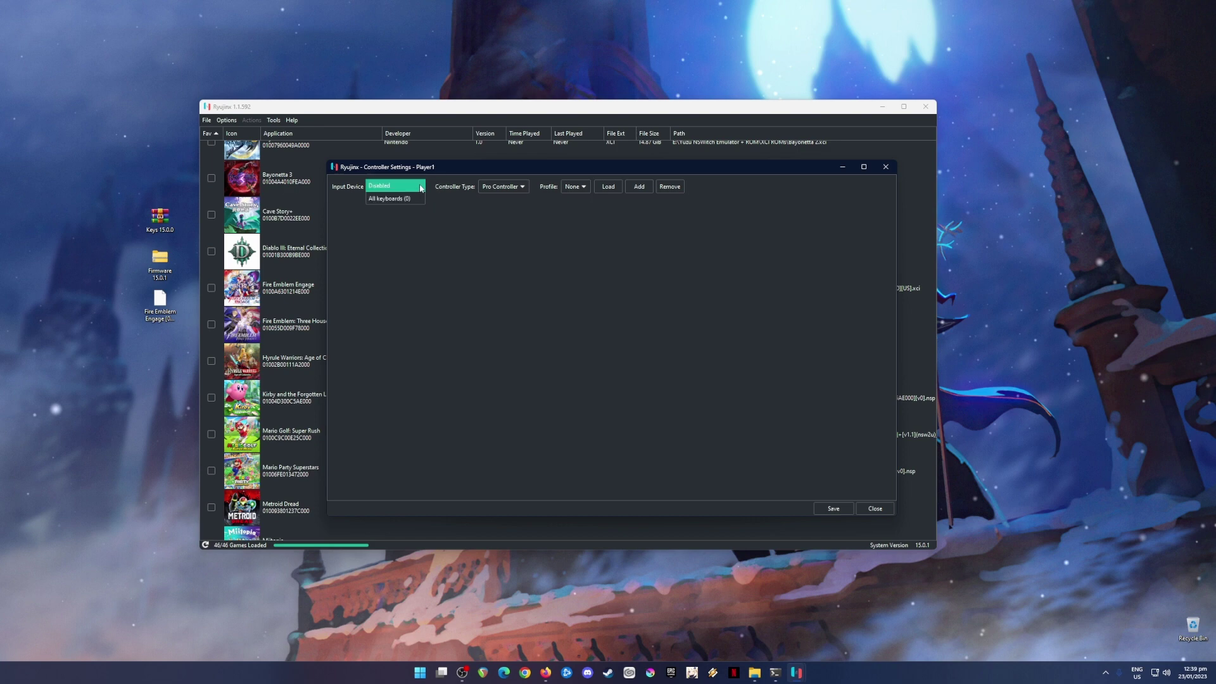
click(875, 510)
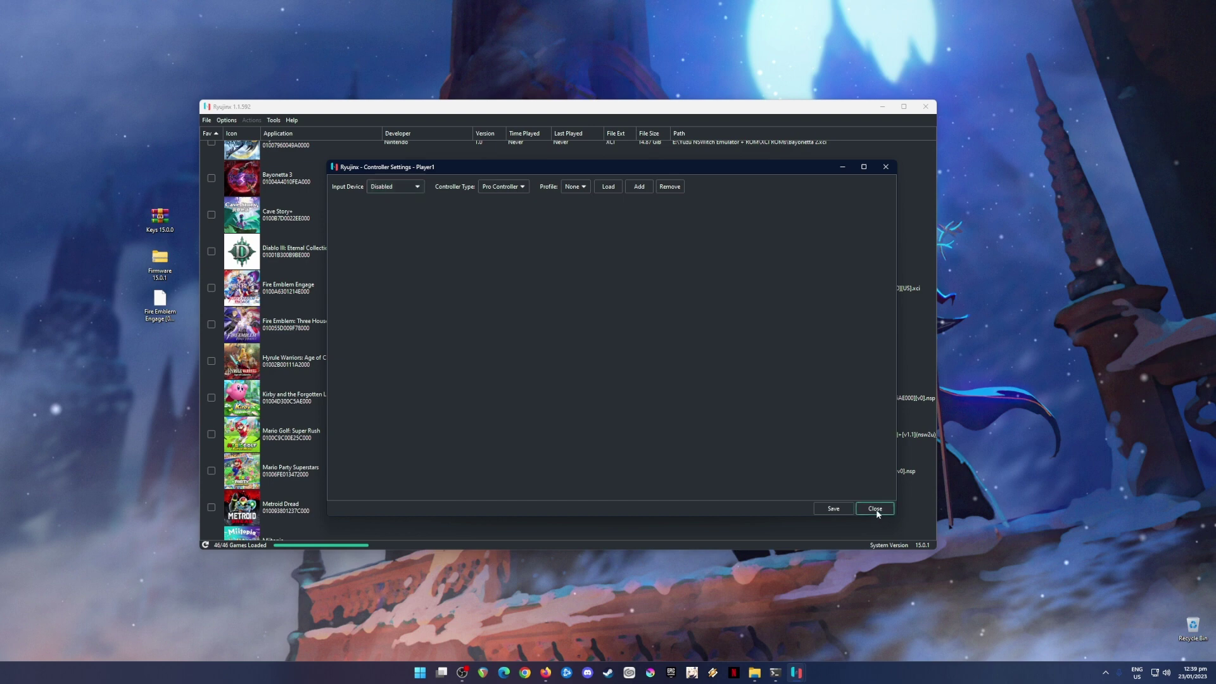
click(875, 511)
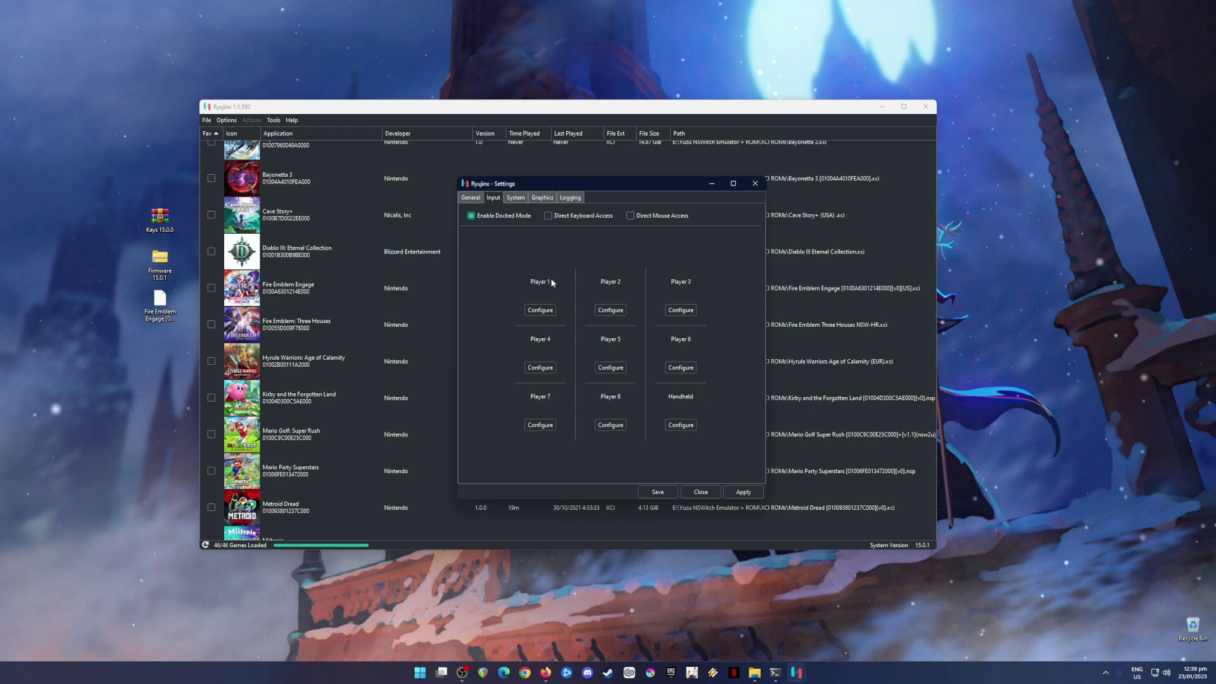
- Configure Player 1 with the Nintendo Switch Pro Controller, type Pro Controller and the Default profile, and save
click(540, 310)
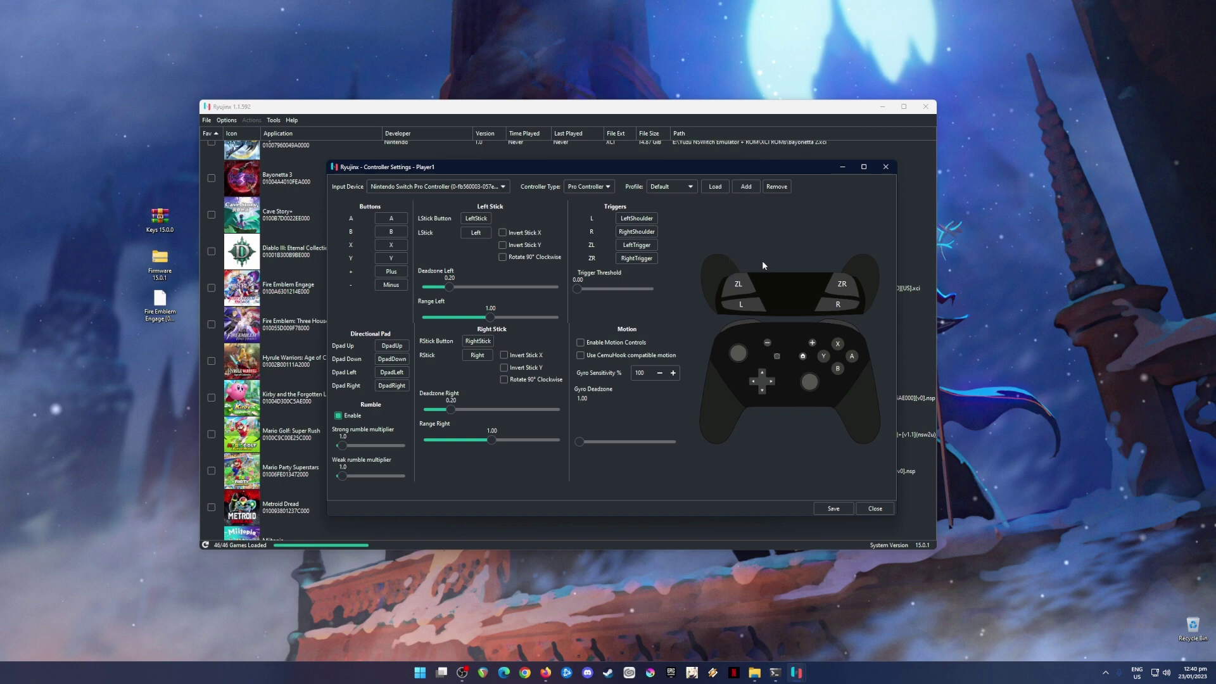
click(844, 508)
- Set the graphics resolution scale to 2x (1440p/2160p) and the aspect ratio to 16:9, and save the settings
click(515, 197)
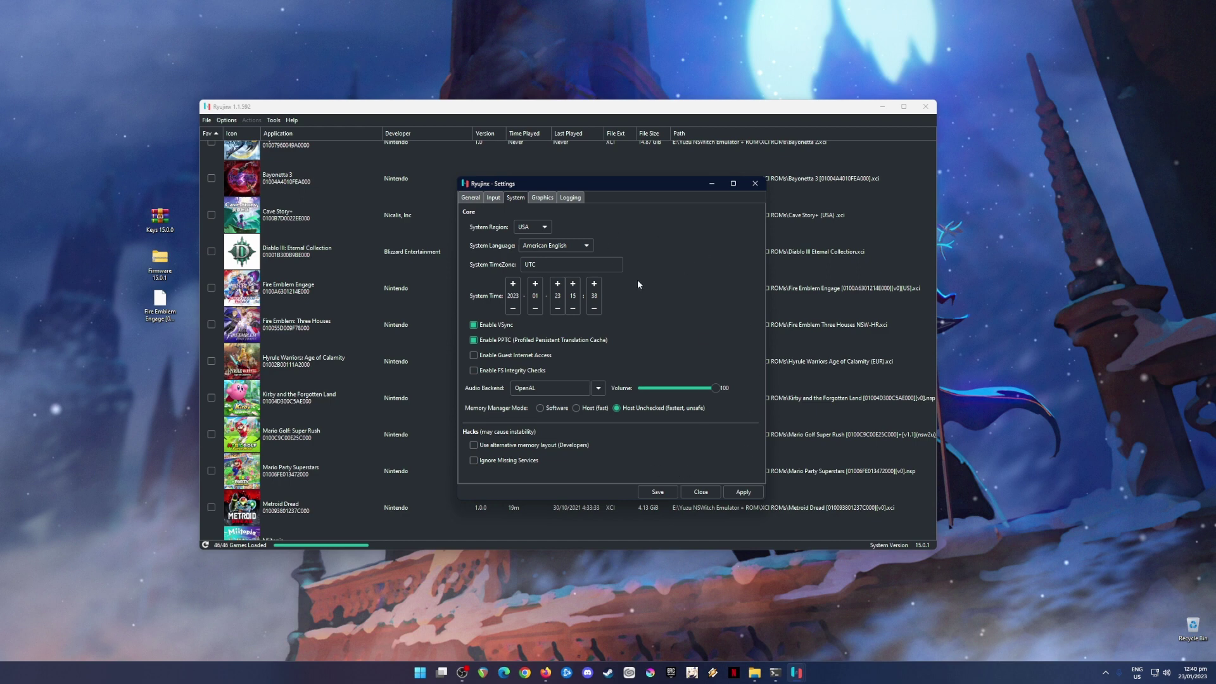
click(543, 198)
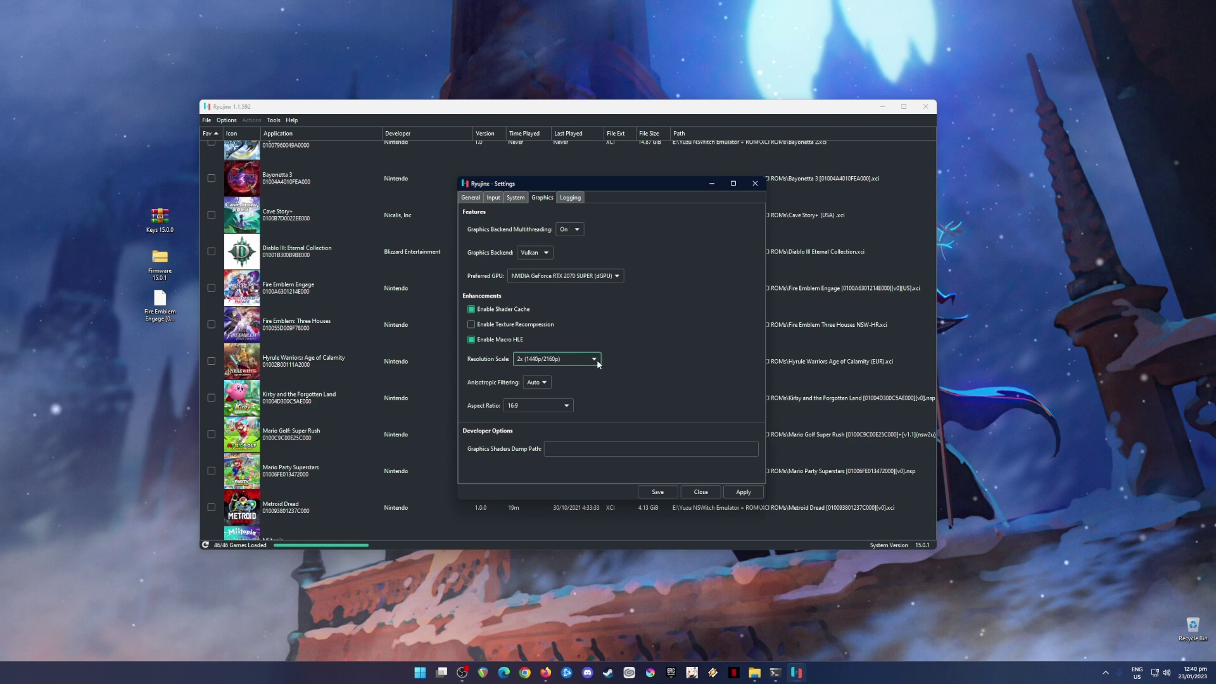
click(597, 364)
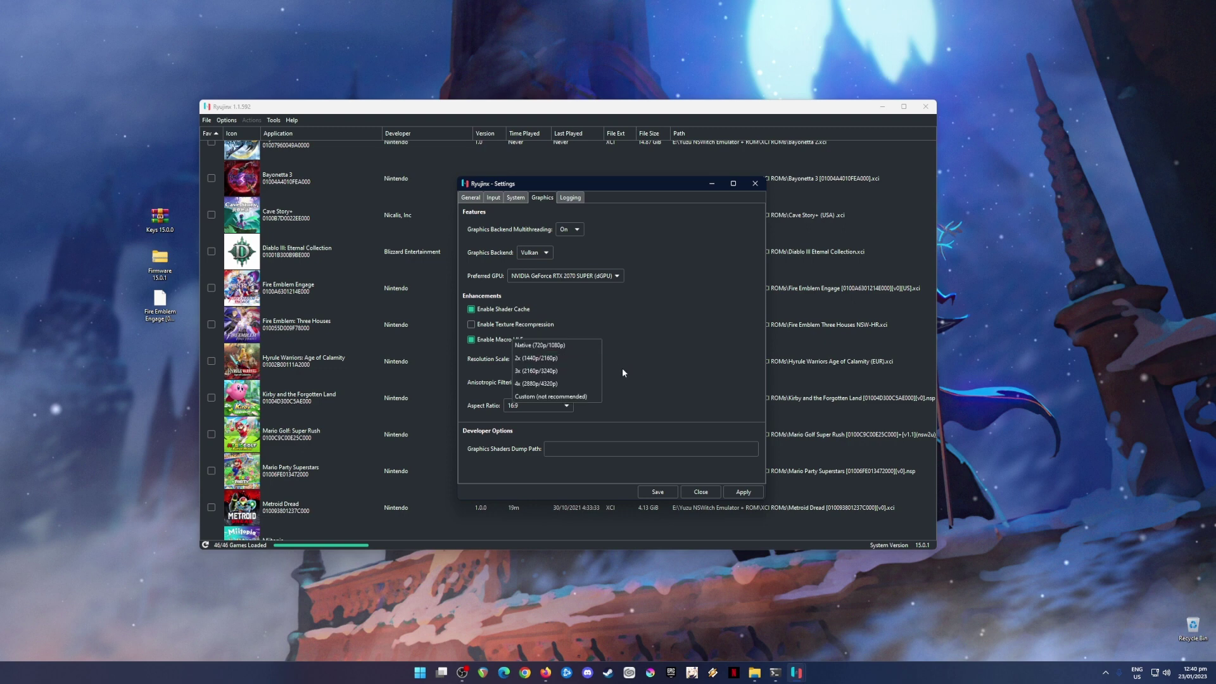
click(567, 357)
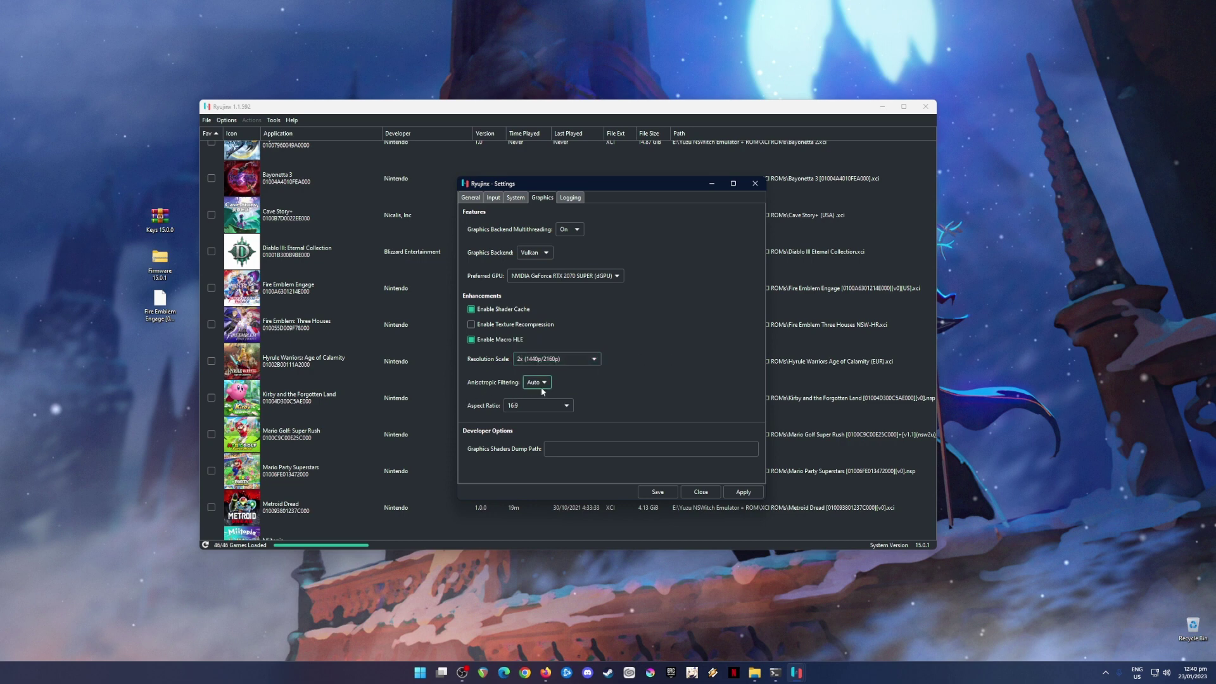
click(530, 407)
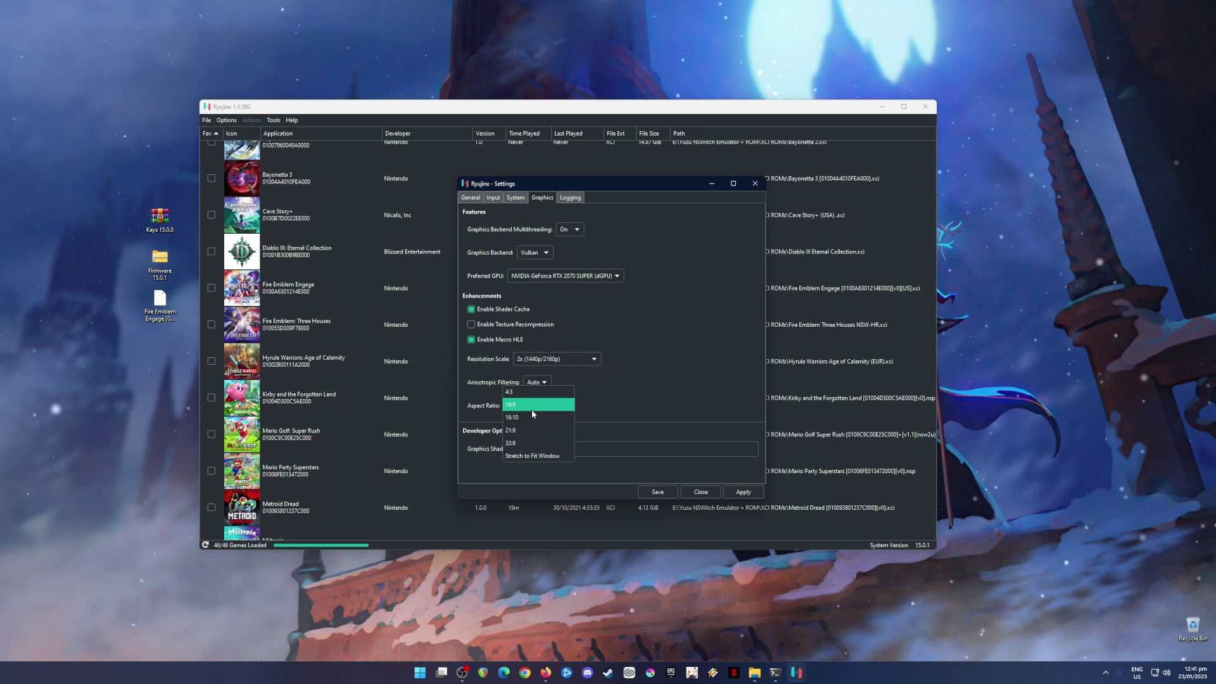
click(524, 405)
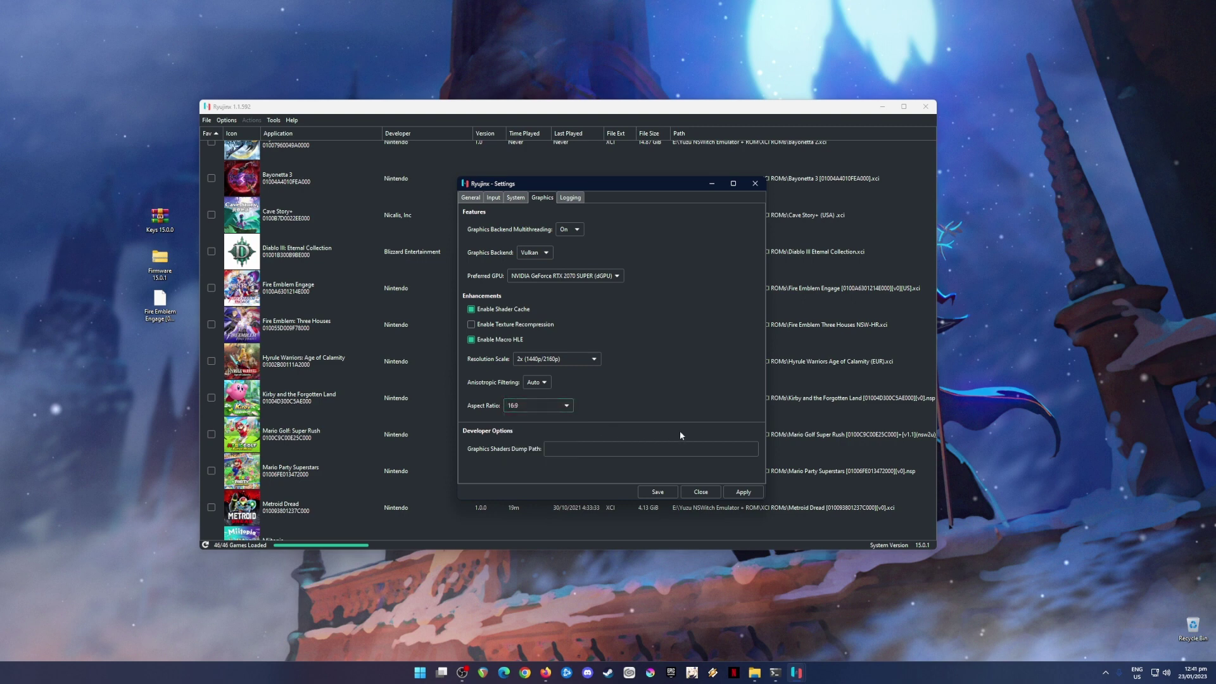
click(742, 492)
click(667, 491)
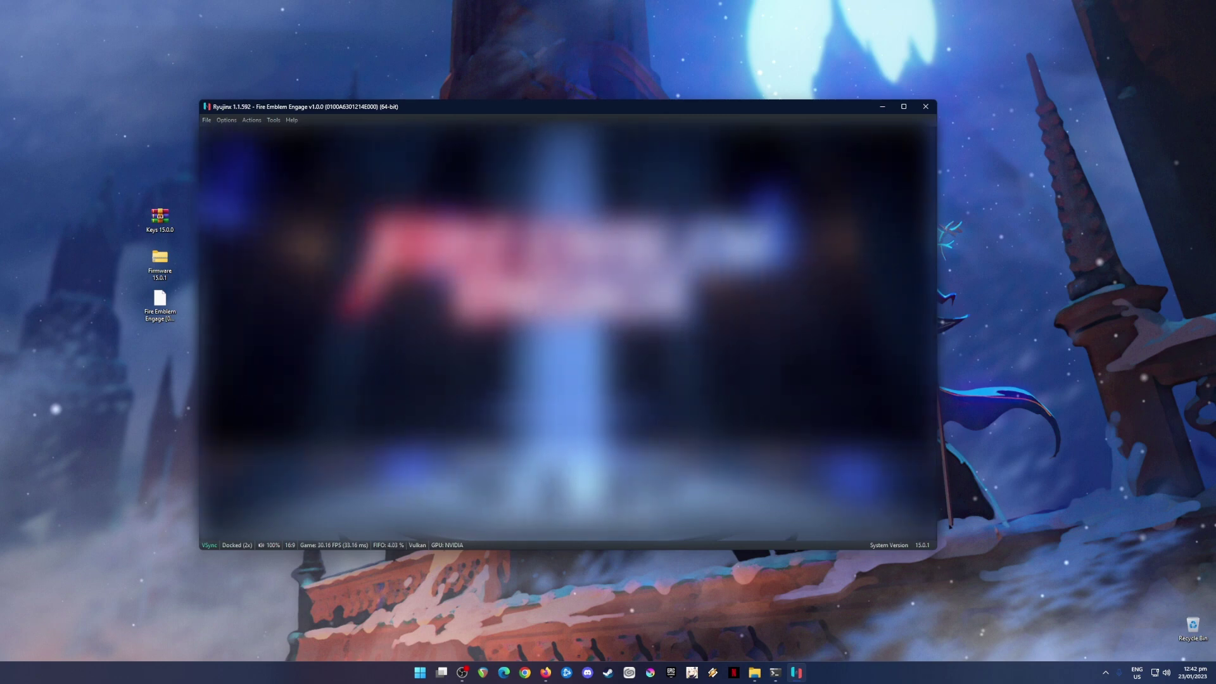
- Stop the running Fire Emblem Engage emulation and return to the game list
click(252, 120)
click(272, 152)
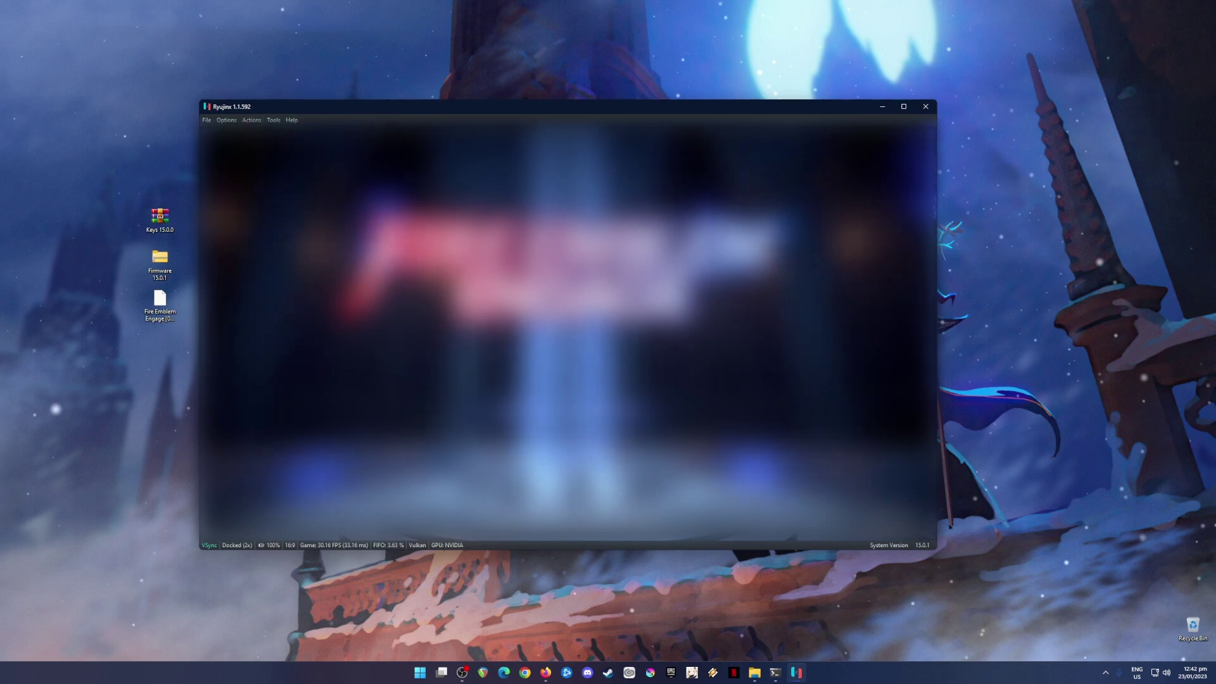
click(601, 305)
click(685, 335)
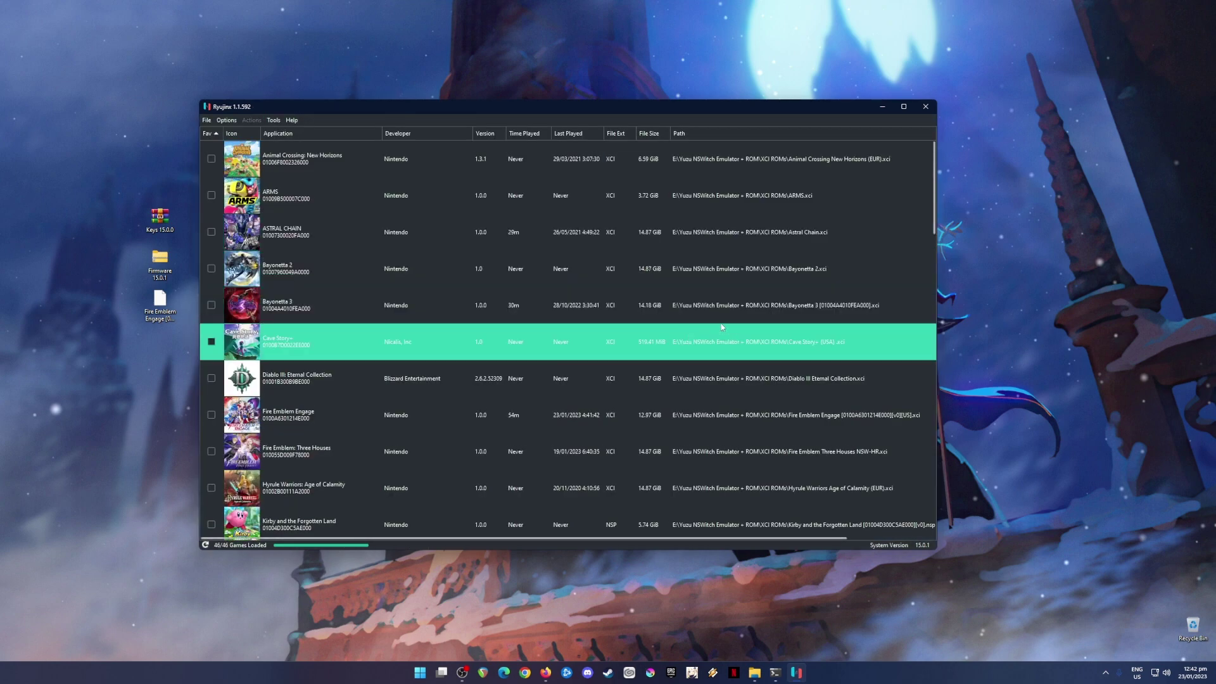
- Minimise the emulator window and select the keys, firmware and game files on the desktop
click(883, 107)
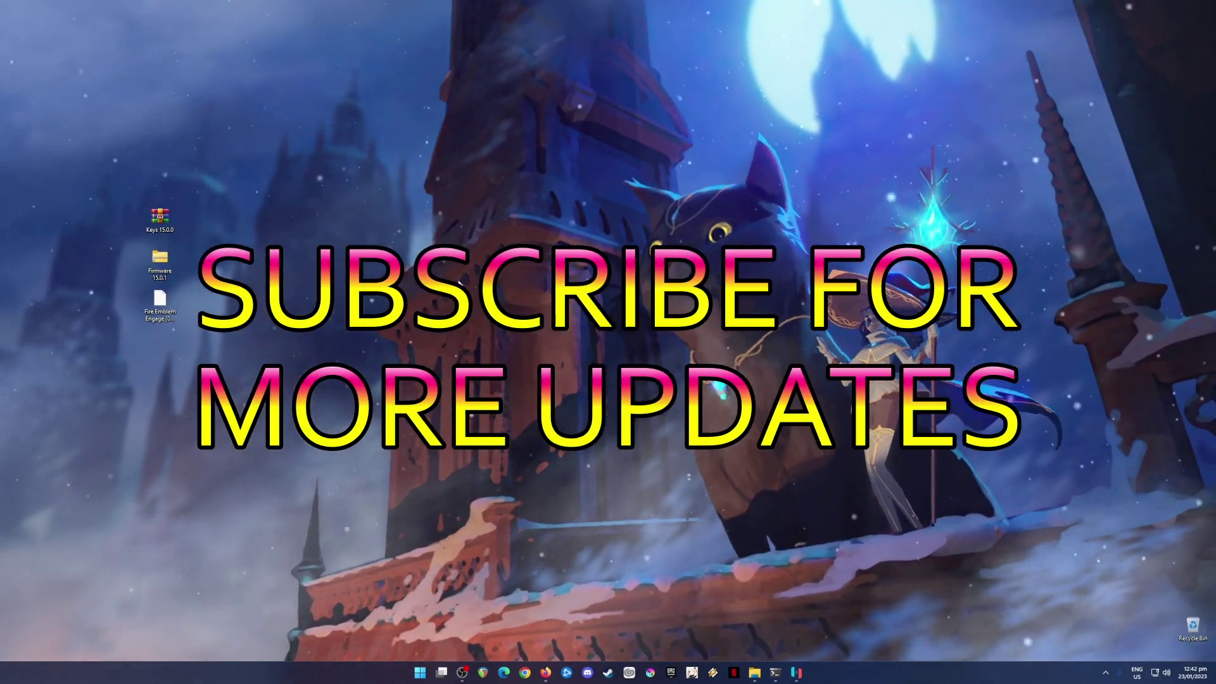
drag(257, 163, 120, 354)
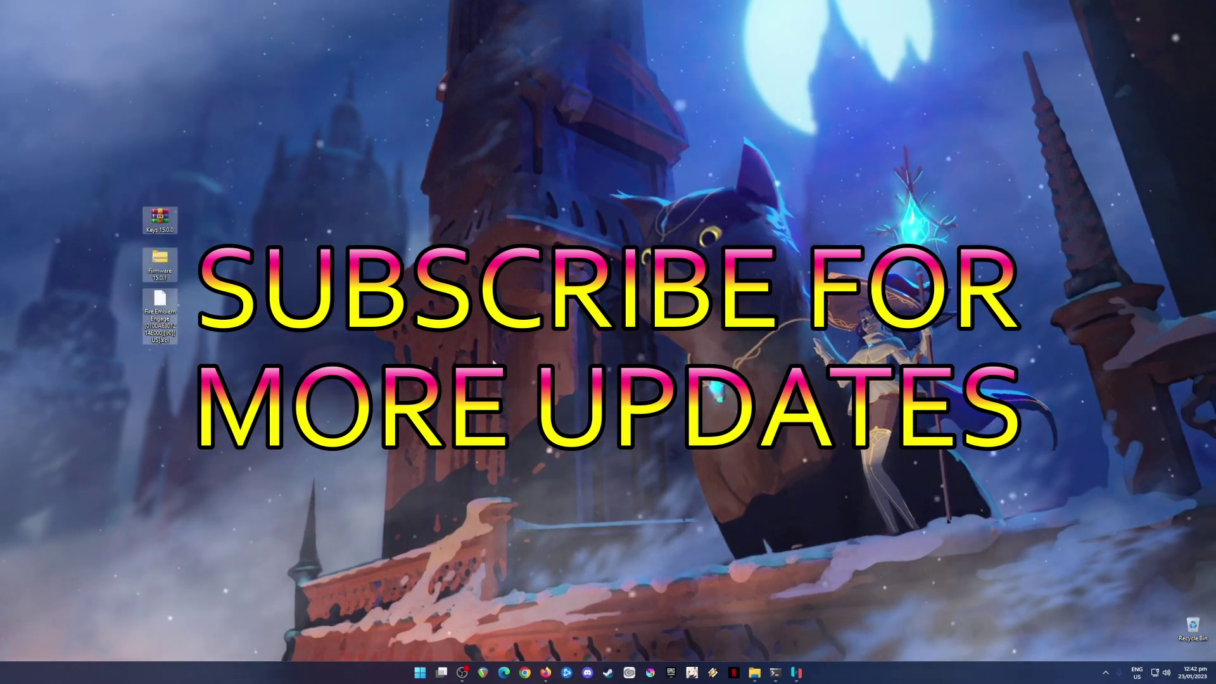